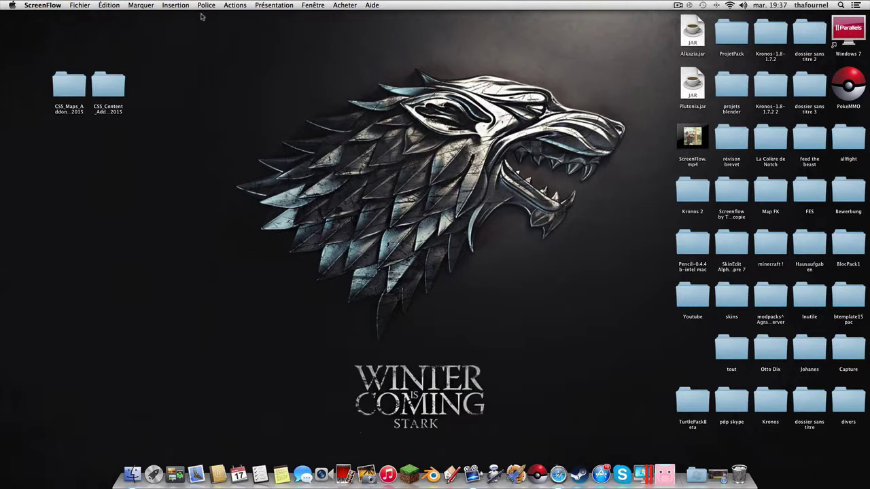
pyautogui.moveTo(202, 14); pyautogui.dragTo(646, 332)
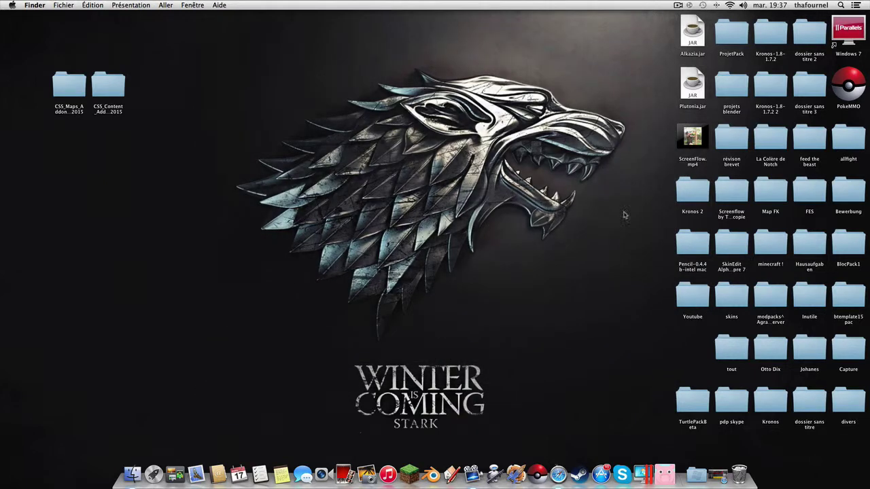
pyautogui.moveTo(208, 13); pyautogui.dragTo(466, 241)
pyautogui.moveTo(204, 70); pyautogui.dragTo(530, 263)
pyautogui.moveTo(247, 36)
pyautogui.mouseDown()
pyautogui.moveTo(382, 164)
pyautogui.moveTo(492, 250)
pyautogui.mouseUp()
pyautogui.moveTo(199, 31); pyautogui.dragTo(462, 243)
pyautogui.moveTo(279, 72); pyautogui.dragTo(399, 152)
pyautogui.moveTo(85, 31); pyautogui.dragTo(471, 216)
pyautogui.click(568, 318)
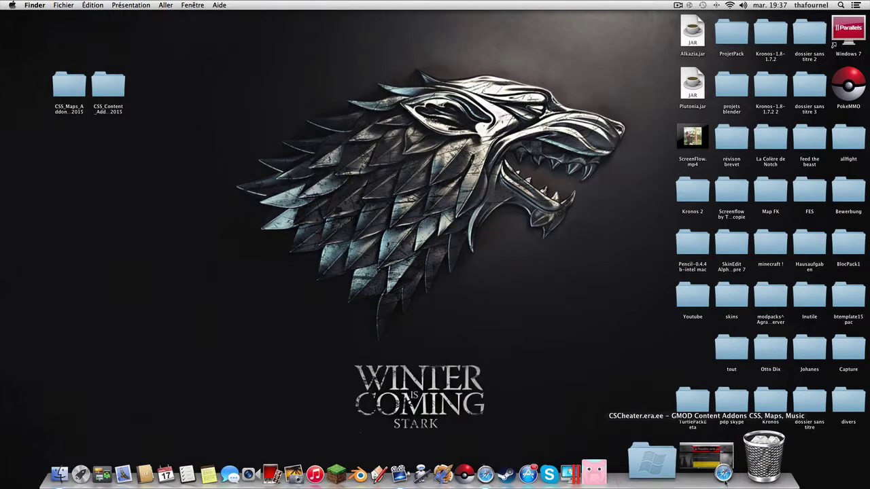
# - Switch to Safari by restoring the minimized CSCheater.era.ee window, and move the window up the screen
pyautogui.click(765, 474)
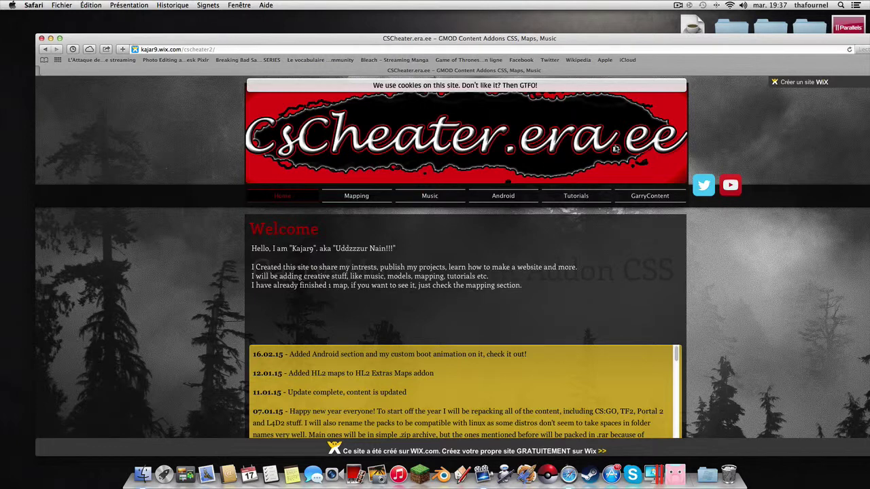
pyautogui.click(200, 49)
pyautogui.moveTo(200, 38); pyautogui.dragTo(182, 7)
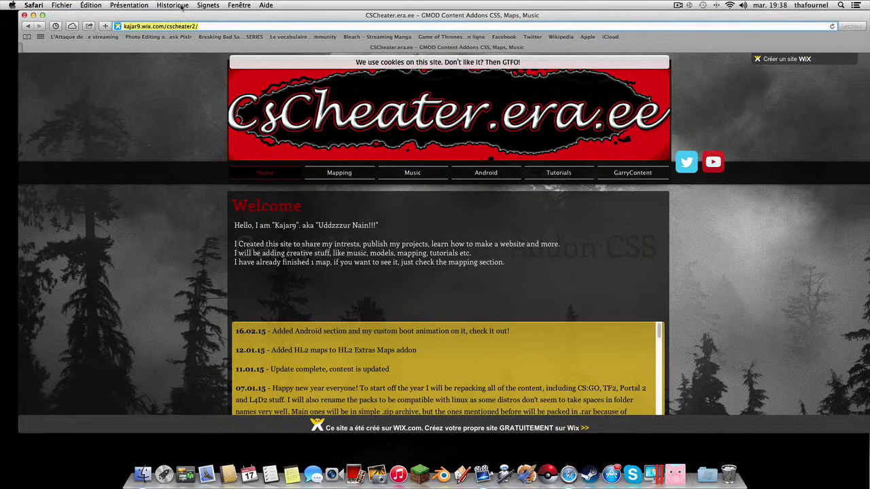
pyautogui.click(161, 97)
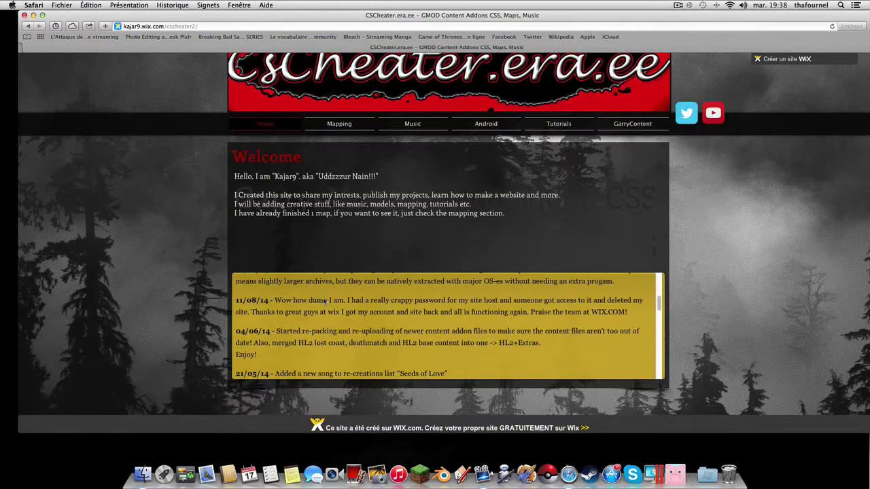
# - Look through the home page's news list and open the GarryContent downloads page
pyautogui.scroll(-10, 593, 182)
pyautogui.scroll(5, 611, 412)
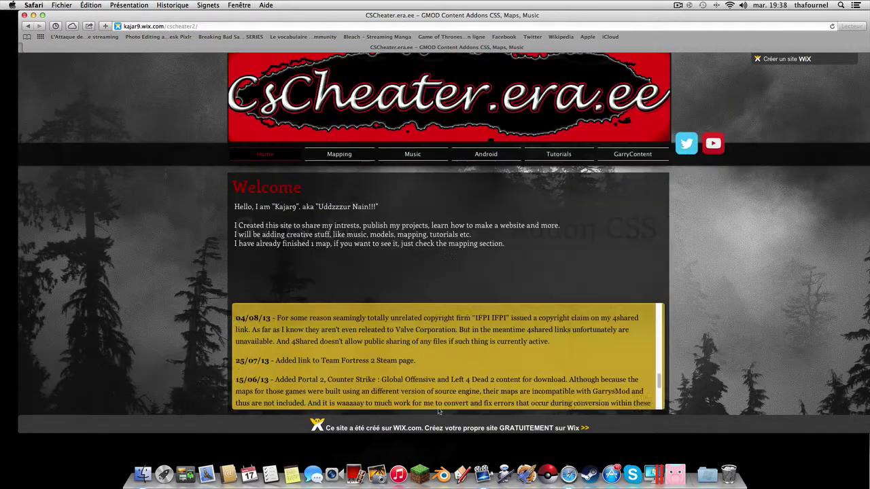
pyautogui.scroll(5, 438, 404)
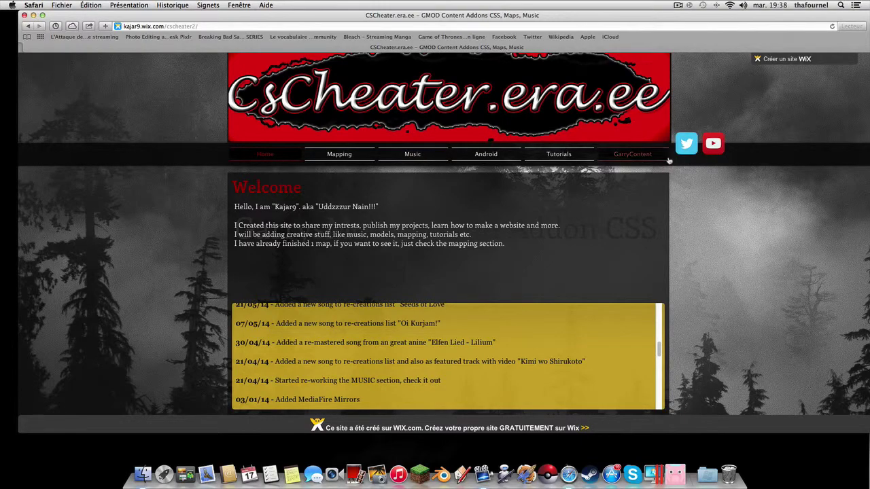
pyautogui.click(636, 157)
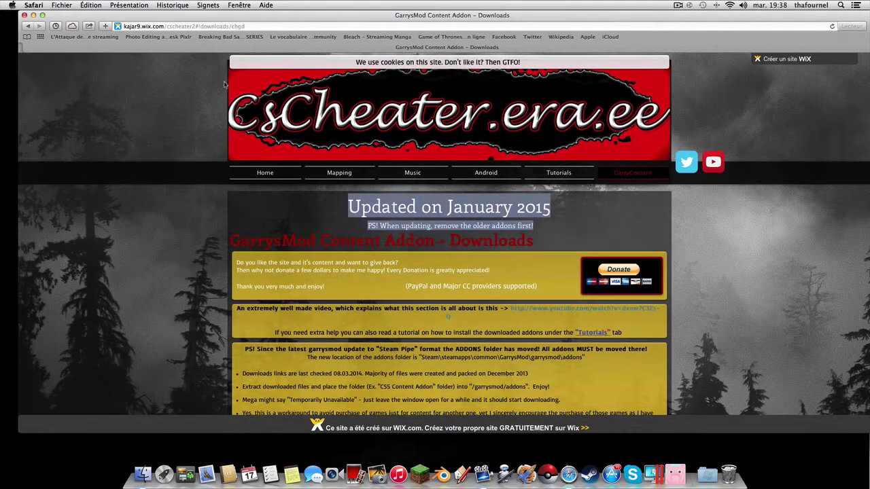
pyautogui.moveTo(193, 19)
pyautogui.mouseDown()
pyautogui.moveTo(191, 99)
pyautogui.moveTo(185, 20)
pyautogui.moveTo(177, 17)
pyautogui.mouseUp()
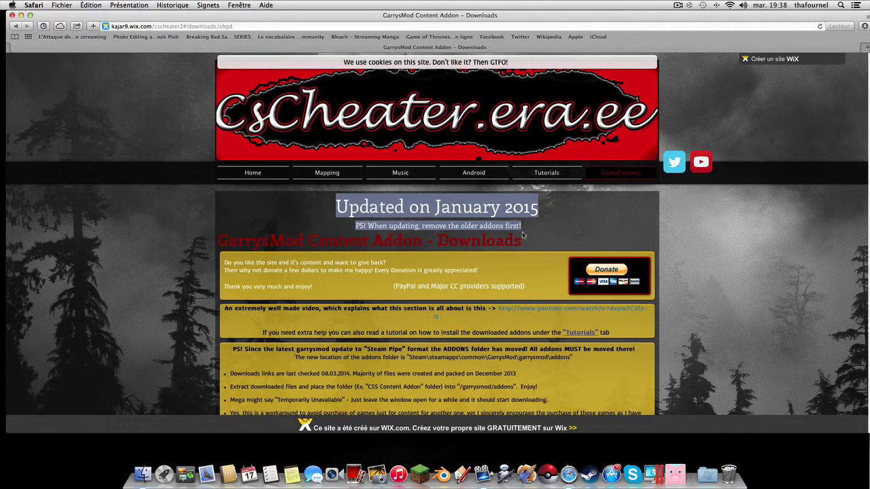
# - Examine the game content and map packs offered for each game on the GarrysMod Content Addon downloads page
pyautogui.scroll(-10, 593, 242)
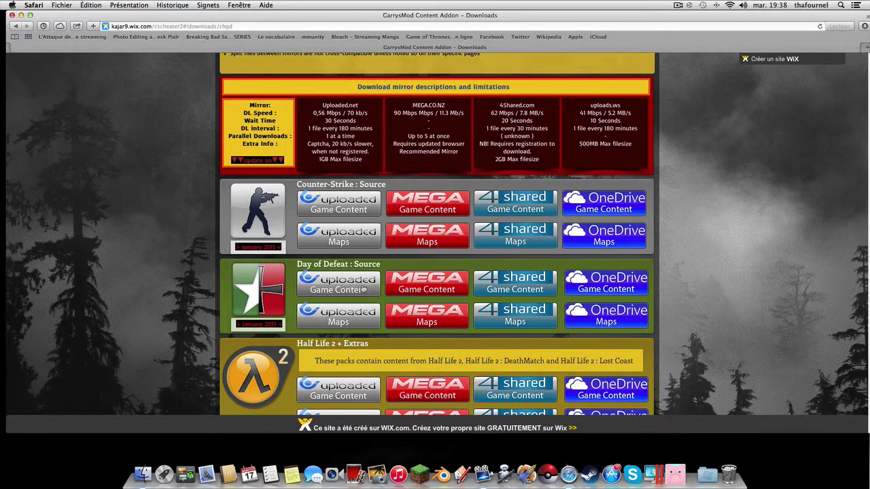
pyautogui.scroll(-8, 364, 288)
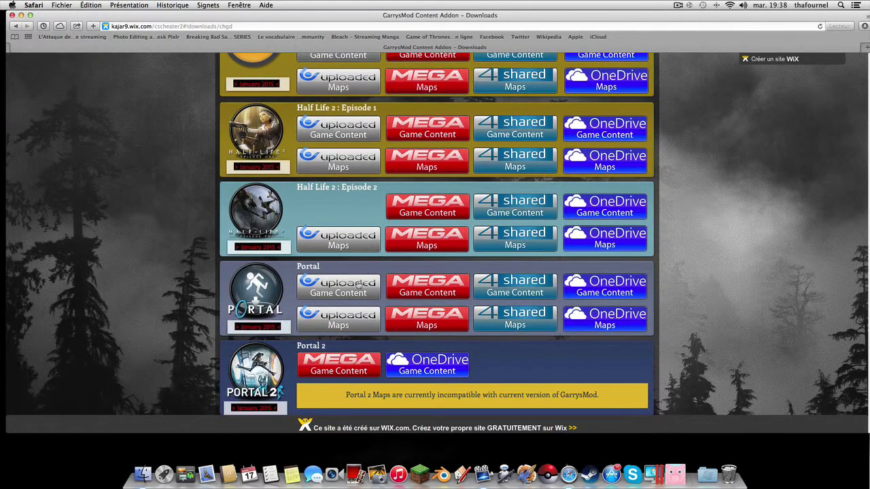
pyautogui.scroll(2, 358, 285)
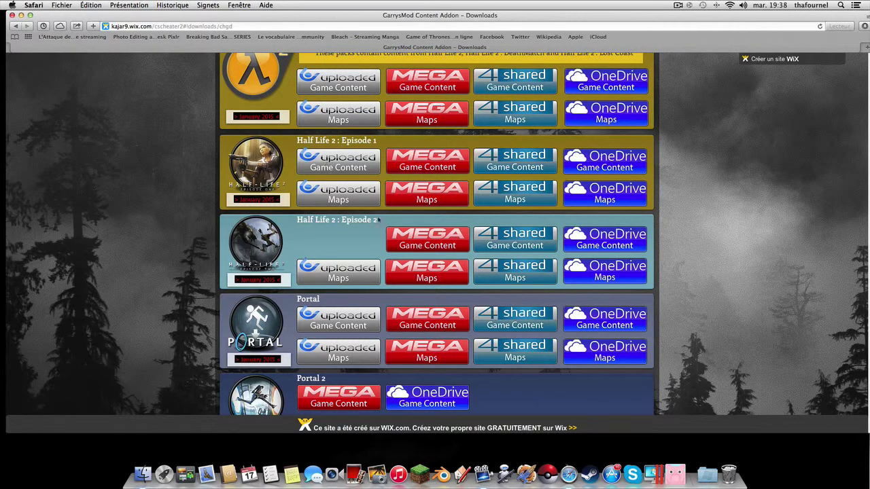
pyautogui.scroll(-8, 367, 245)
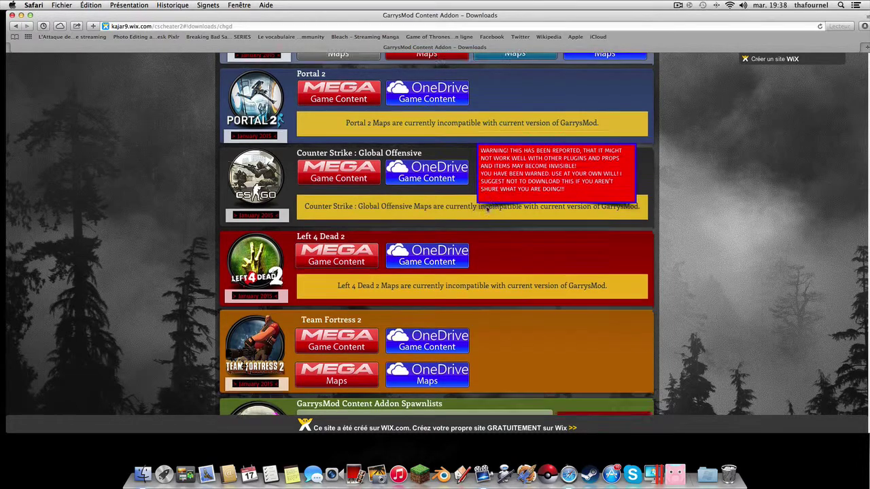
pyautogui.scroll(-2, 487, 207)
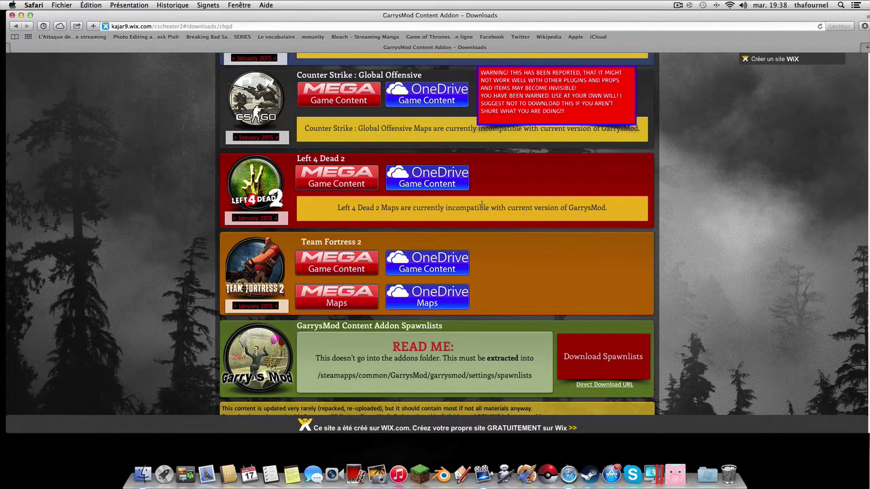
pyautogui.scroll(-1, 481, 205)
pyautogui.scroll(-5, 482, 207)
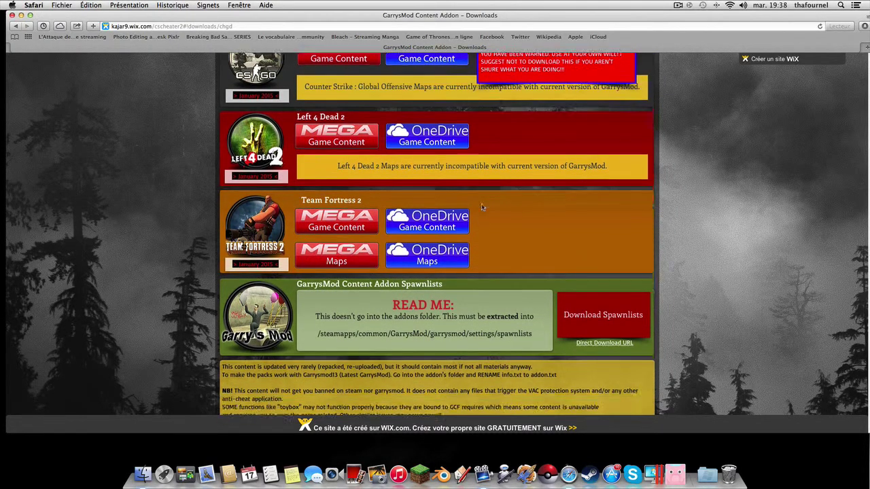
pyautogui.scroll(20, 482, 207)
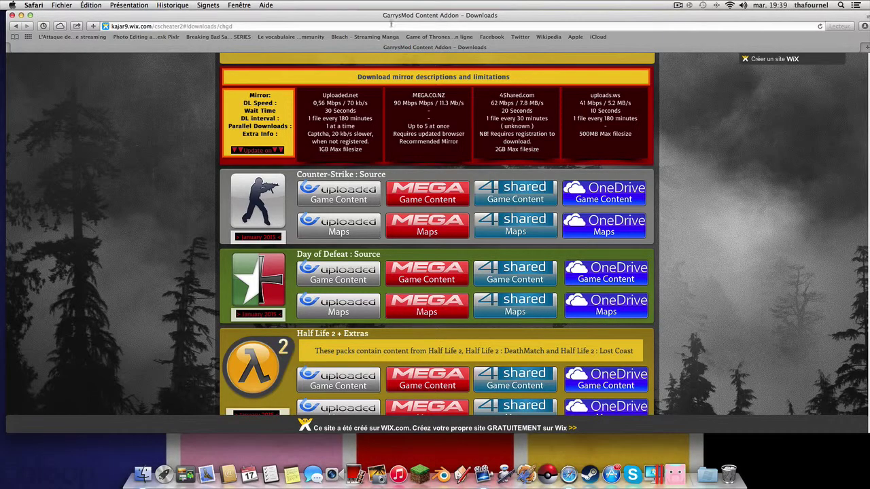
# - Open the Uploaded mirror of the Counter-Strike: Source game content and skip the adf.ly advertisement
pyautogui.moveTo(392, 19)
pyautogui.mouseDown()
pyautogui.moveTo(395, 54)
pyautogui.moveTo(402, 31)
pyautogui.mouseUp()
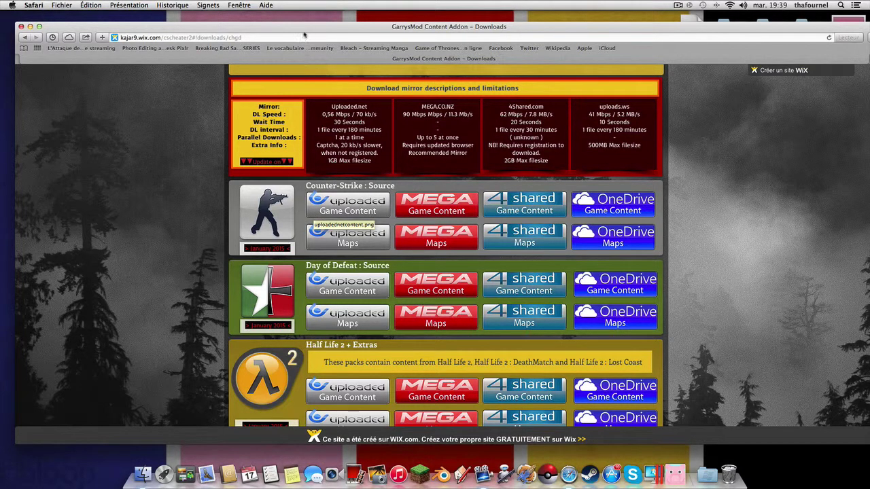
pyautogui.moveTo(304, 29); pyautogui.dragTo(294, 11)
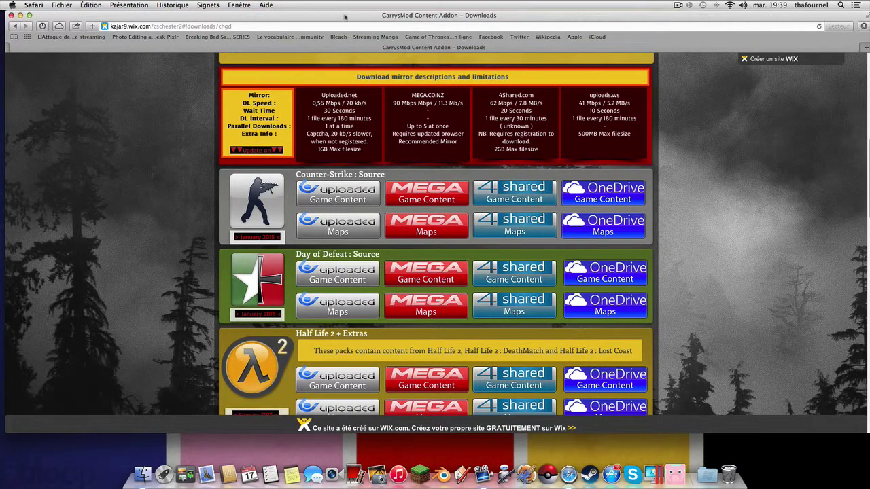
pyautogui.moveTo(344, 17); pyautogui.dragTo(343, 15)
pyautogui.click(338, 189)
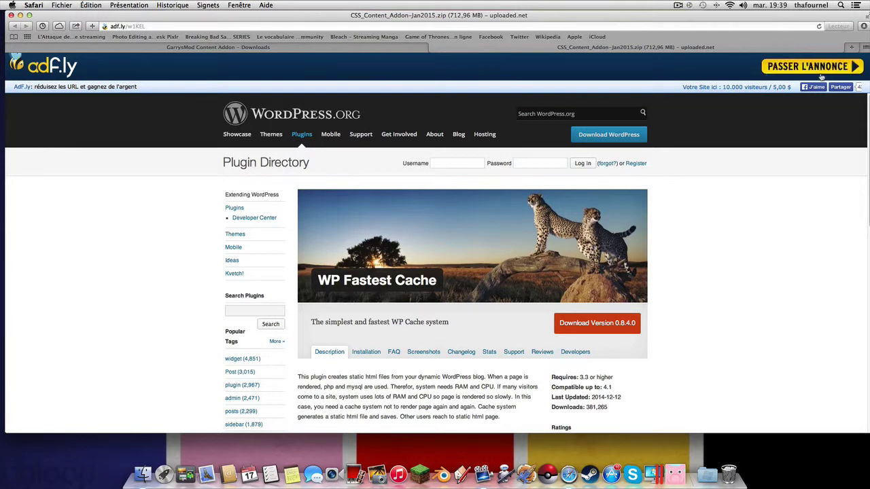
pyautogui.click(821, 74)
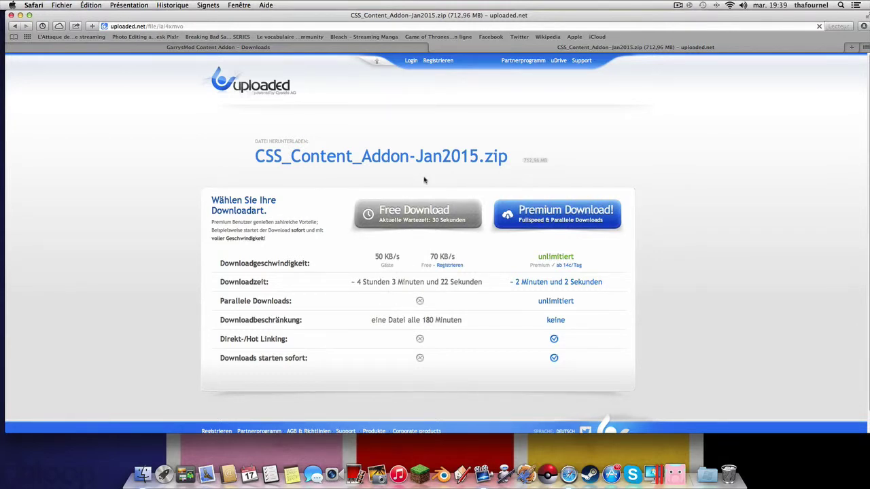
# - Start the free download of CSS_Content_Addon-Jan2015.zip, enter the captcha code, and leave the pop-up advertising page
pyautogui.click(430, 212)
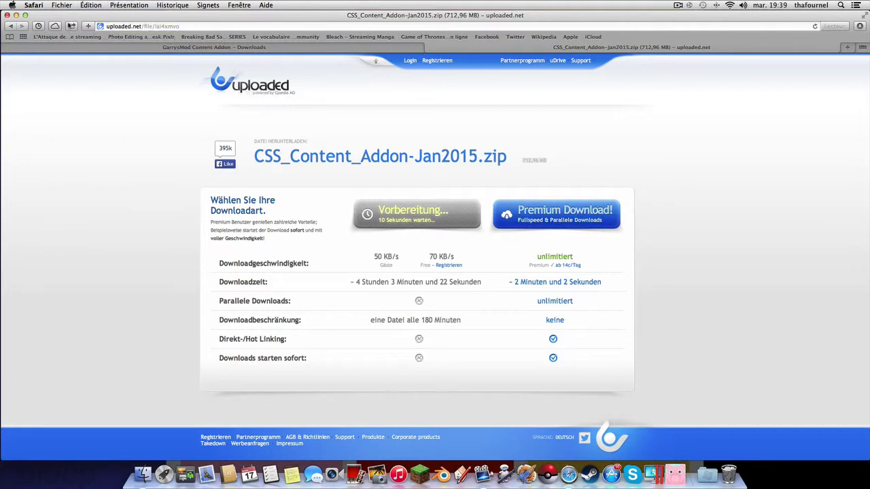
pyautogui.moveTo(58, 14); pyautogui.dragTo(58, 13)
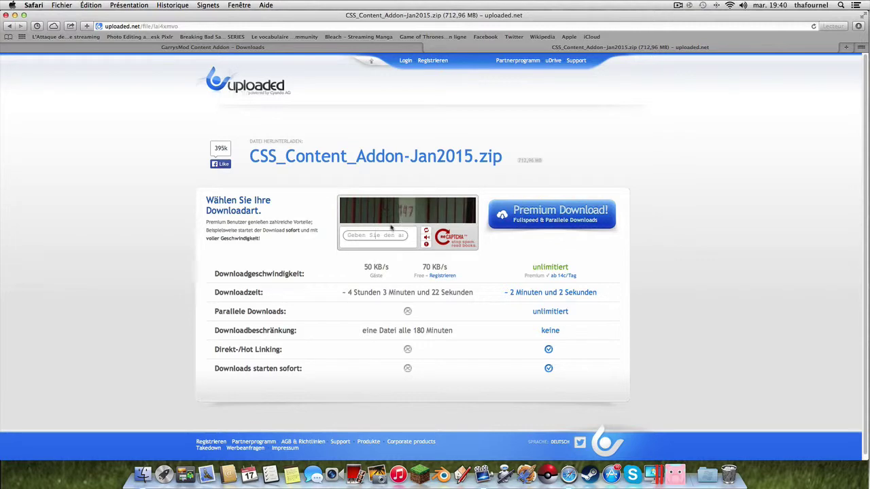
pyautogui.write('147')
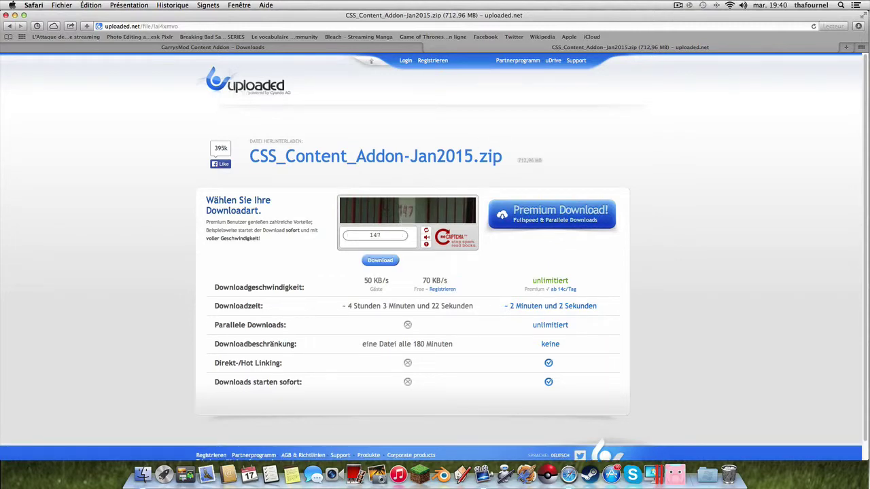
pyautogui.press('Return')
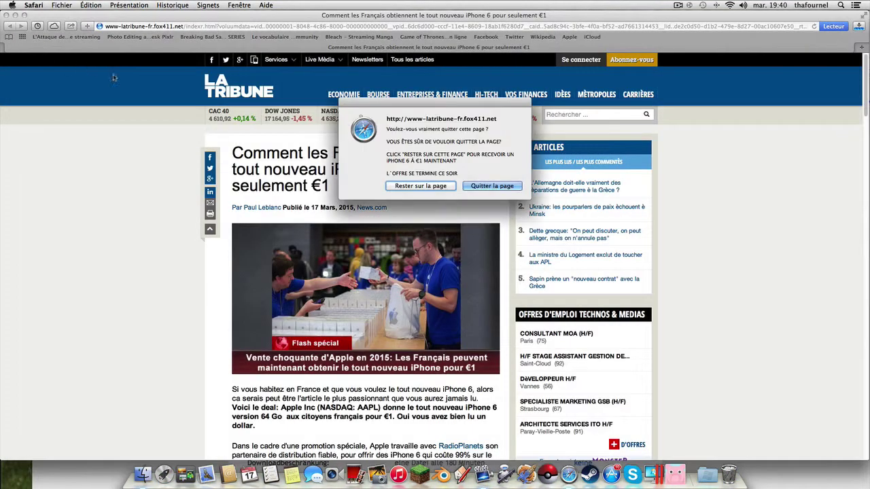
pyautogui.click(469, 186)
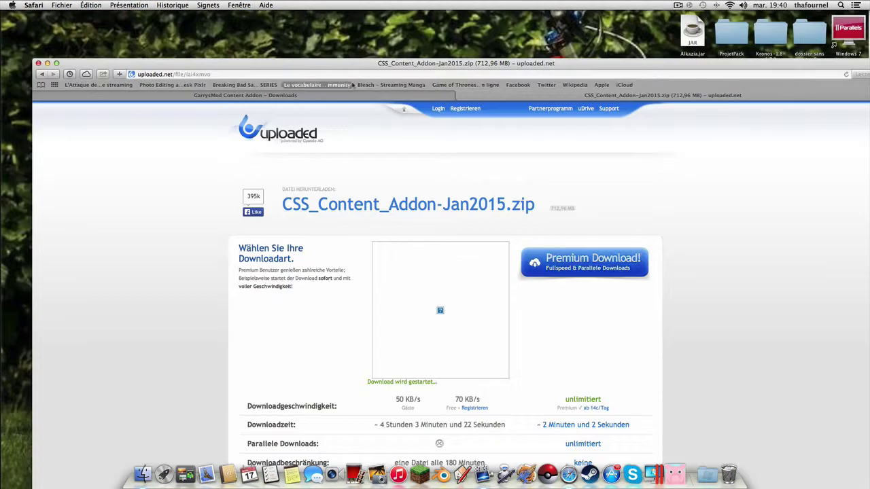
pyautogui.moveTo(344, 71); pyautogui.dragTo(296, 7)
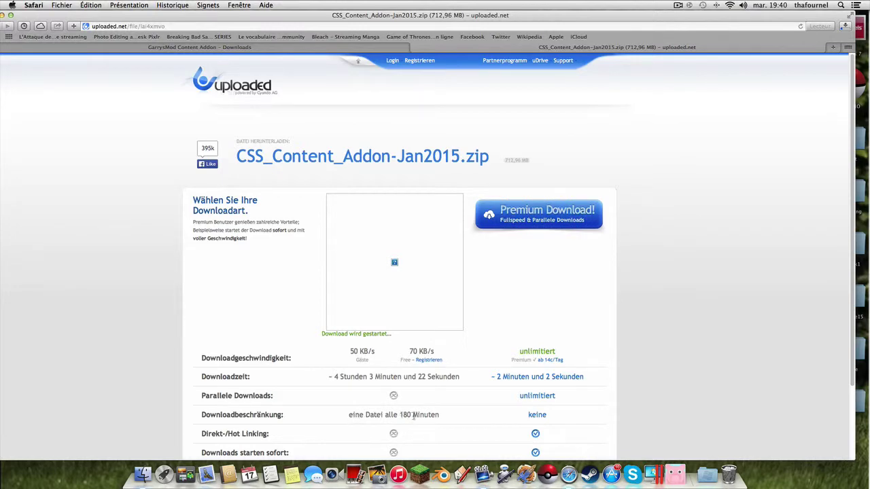
# - Check the browser's list of downloads and stop the CSS_Content_Addon-Jan2015.zip download
pyautogui.click(296, 49)
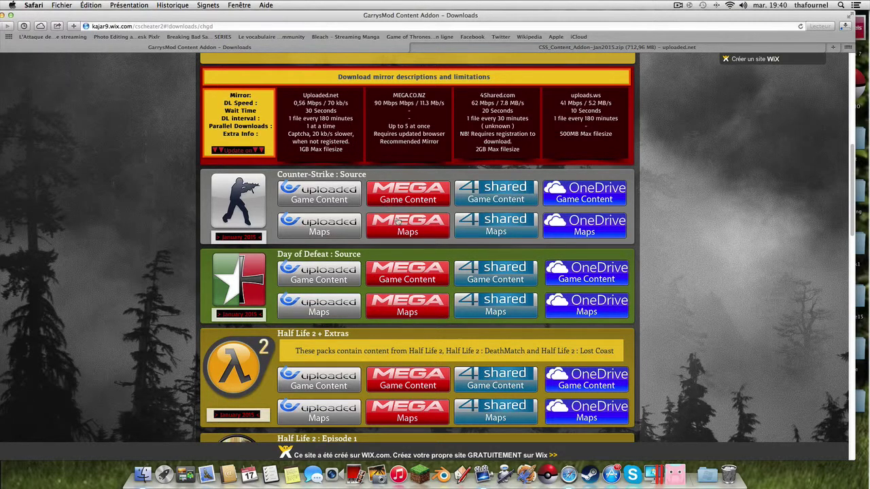
pyautogui.click(613, 45)
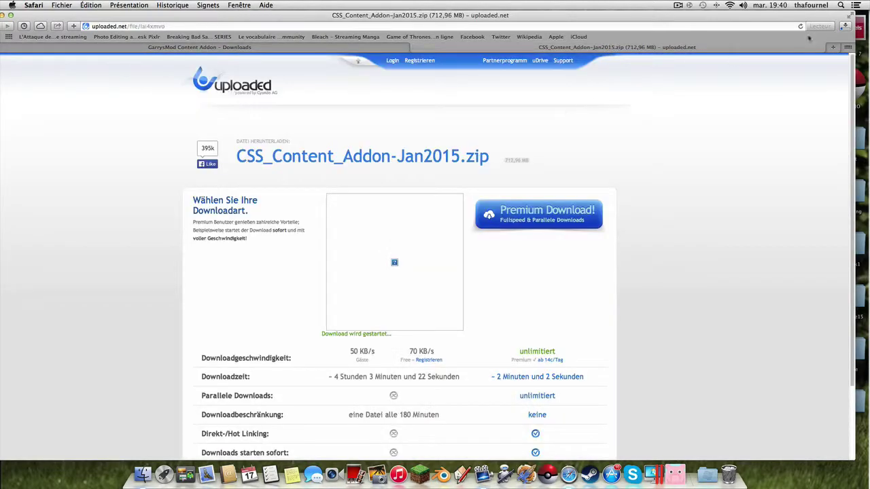
pyautogui.click(846, 26)
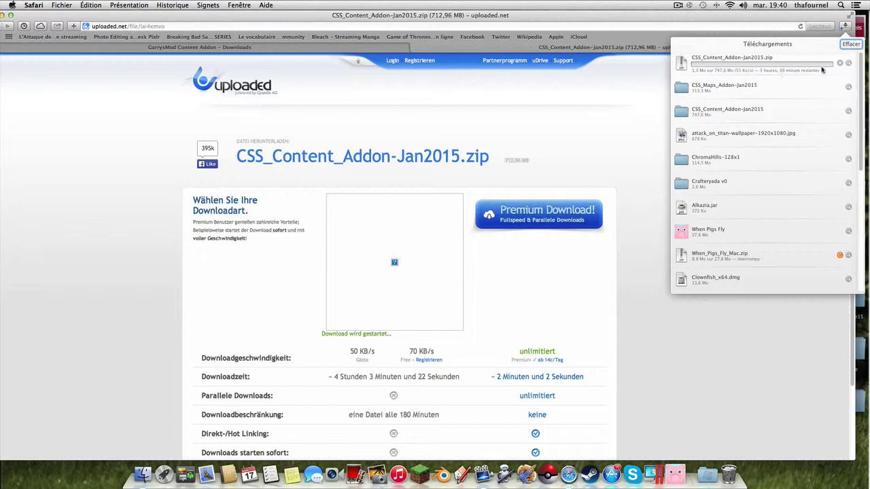
pyautogui.click(840, 63)
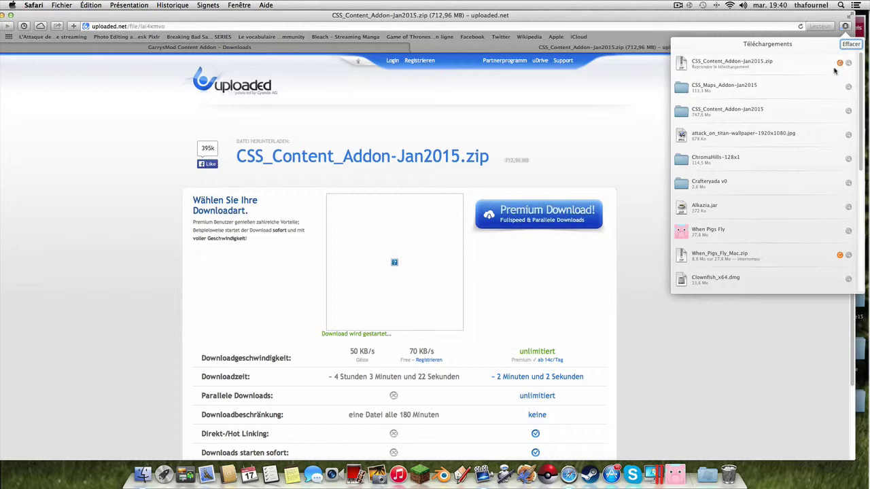
pyautogui.click(744, 13)
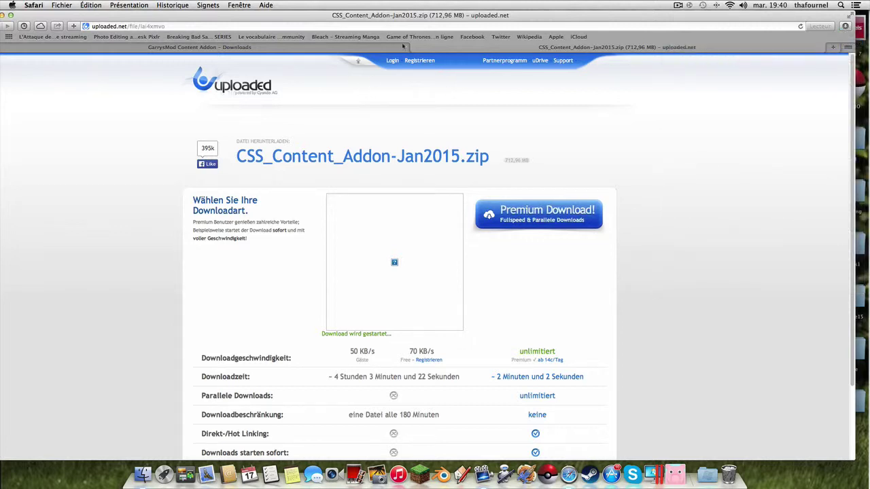
# - Close the uploaded.net page and the browser window to return to the desktop
pyautogui.click(416, 48)
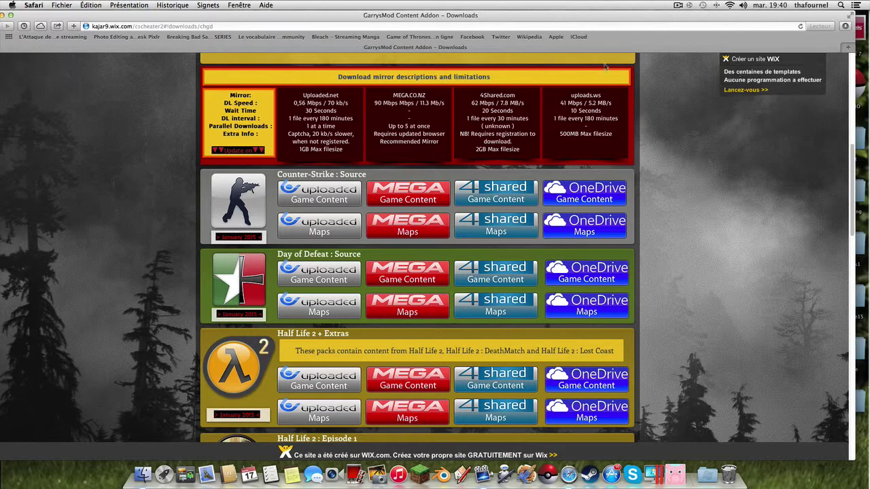
pyautogui.click(19, 15)
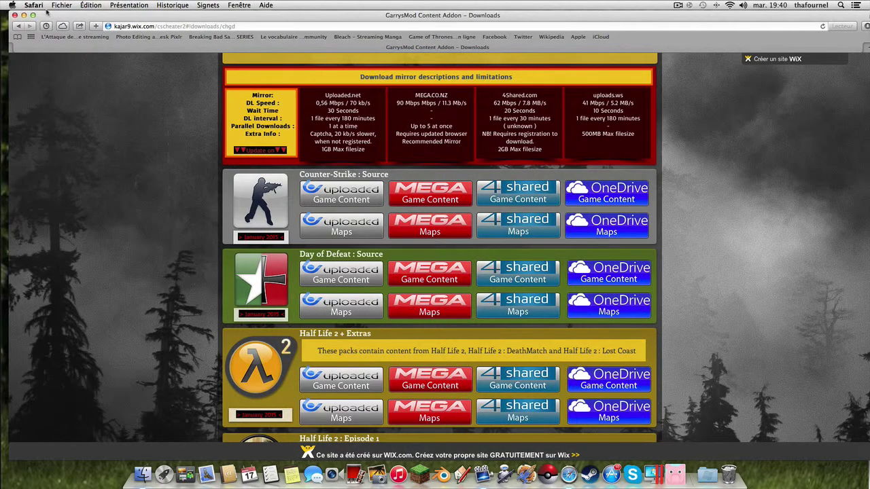
pyautogui.click(9, 15)
# - Move the CSS content addon folder away from the maps folder to an empty, lower spot on the desktop
pyautogui.moveTo(289, 80); pyautogui.dragTo(378, 203)
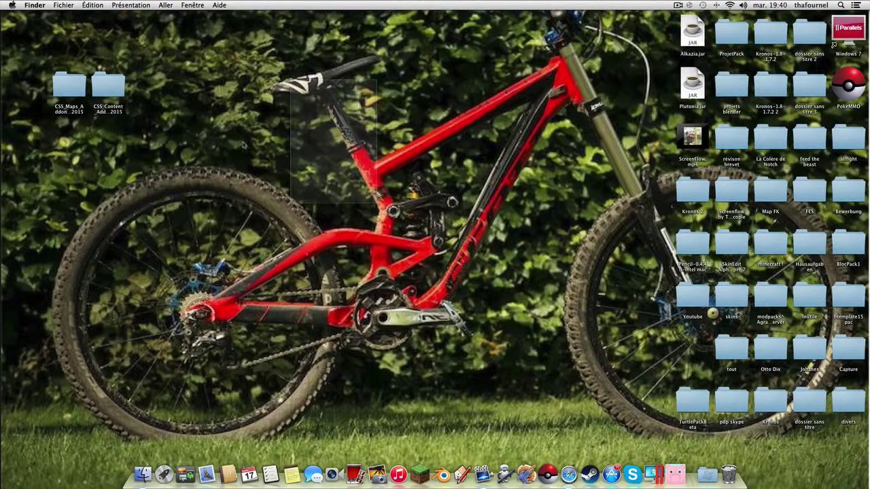
pyautogui.moveTo(108, 85); pyautogui.dragTo(191, 321)
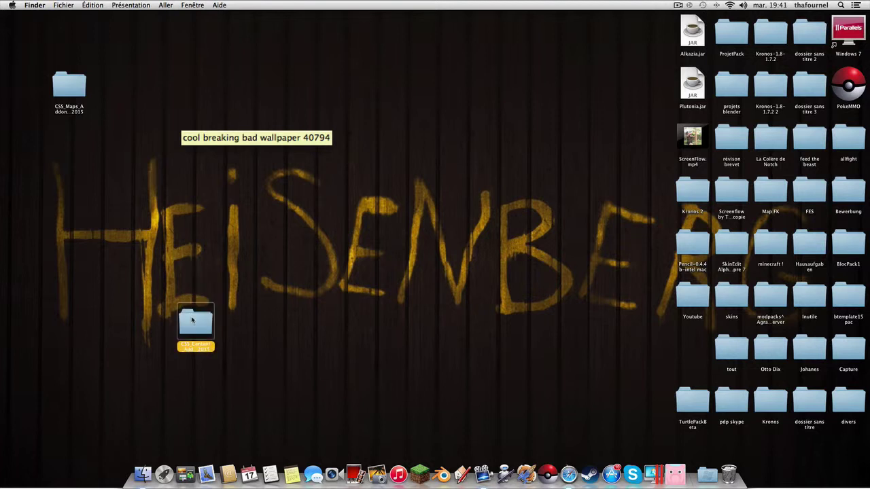
# - Move the CSS maps addon folder next to the CSS content addon folder on the desktop
pyautogui.moveTo(58, 90); pyautogui.dragTo(235, 324)
pyautogui.click(293, 275)
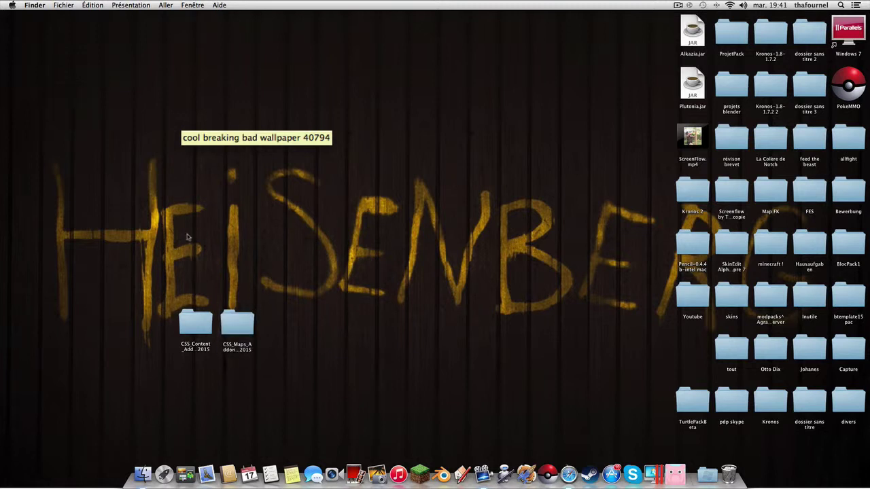
pyautogui.moveTo(179, 240); pyautogui.dragTo(275, 283)
pyautogui.moveTo(135, 196)
pyautogui.mouseDown()
pyautogui.moveTo(227, 262)
pyautogui.moveTo(428, 453)
pyautogui.mouseUp()
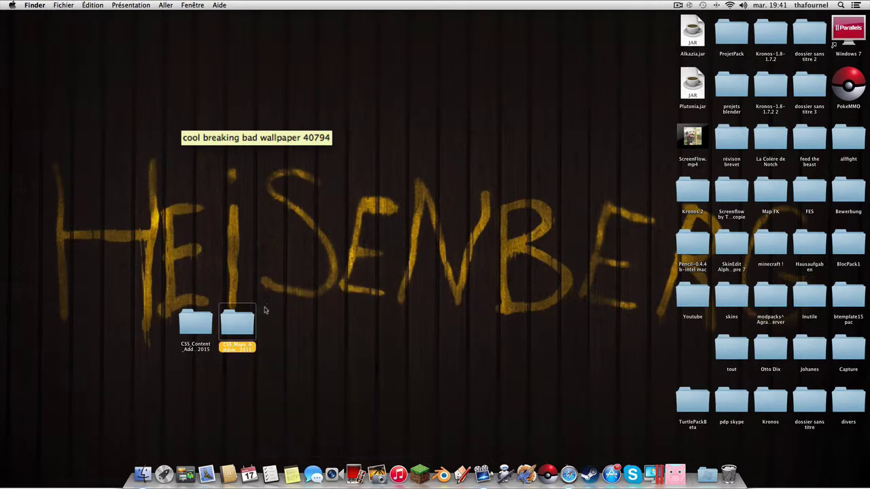
# - Compress the CSS_Maps_Addon-Jan2015 folder into a ZIP archive on the desktop
pyautogui.rightClick(234, 337)
pyautogui.click(236, 138)
pyautogui.rightClick(231, 322)
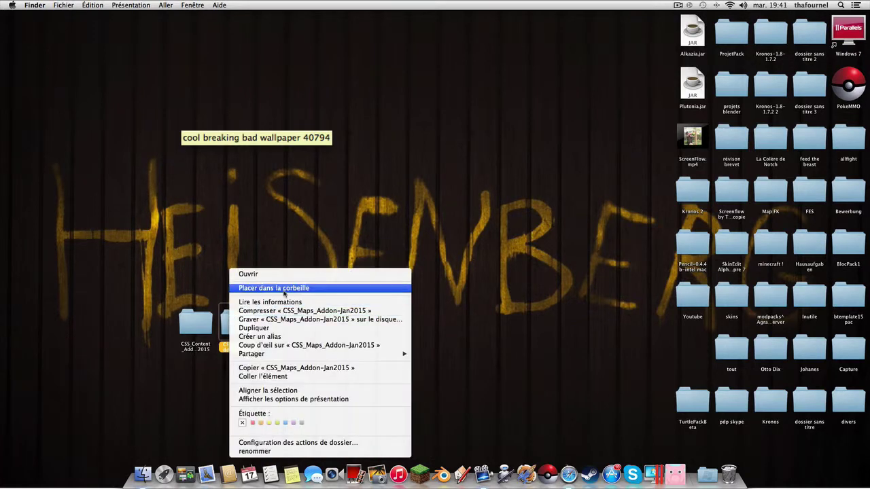
pyautogui.click(293, 311)
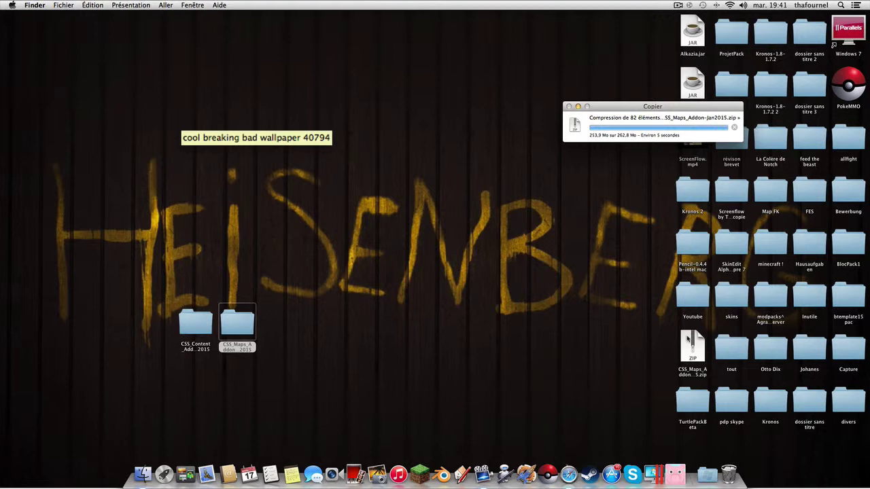
# - Check which programs can open CSS_Maps_Addon-Jan2015.zip and put the archive in the trash
pyautogui.rightClick(687, 337)
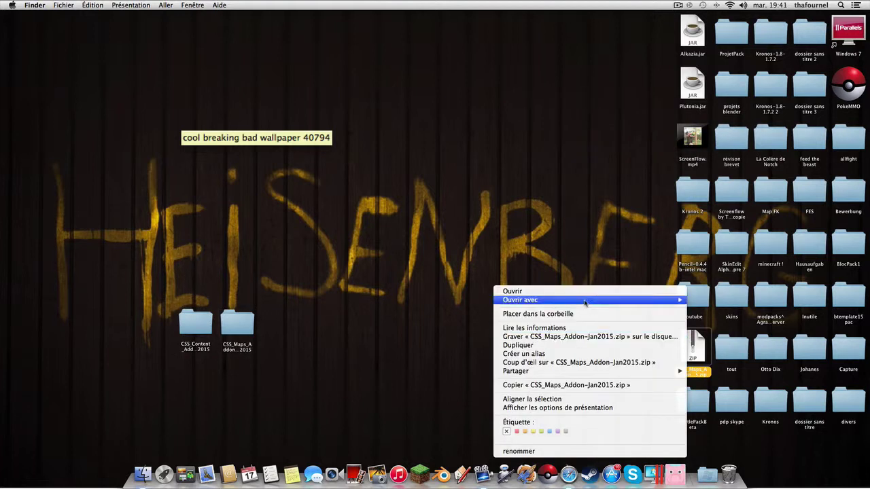
pyautogui.moveTo(586, 303)
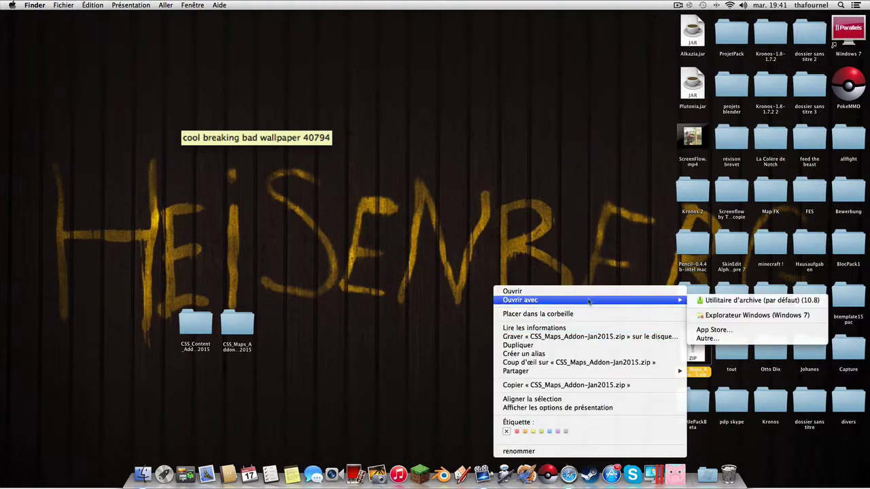
pyautogui.click(732, 318)
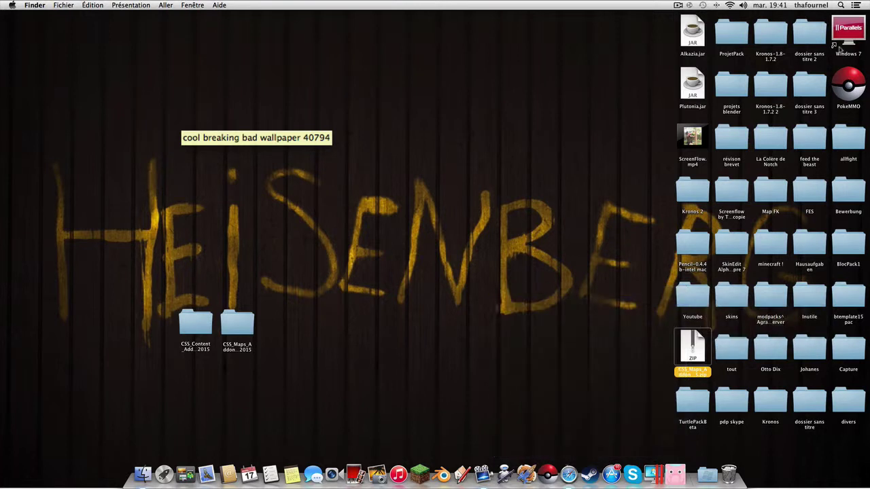
pyautogui.moveTo(691, 350); pyautogui.dragTo(728, 472)
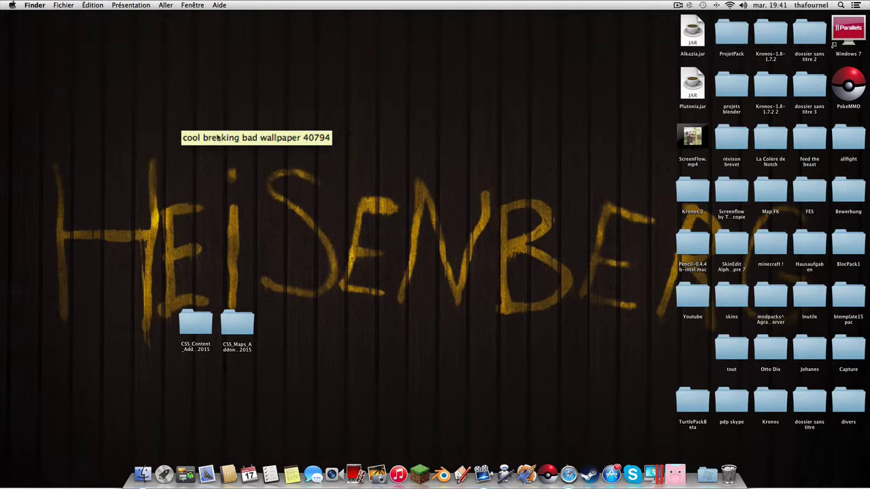
pyautogui.moveTo(158, 50); pyautogui.dragTo(488, 213)
pyautogui.moveTo(128, 114); pyautogui.dragTo(470, 212)
pyautogui.moveTo(108, 89); pyautogui.dragTo(399, 224)
pyautogui.moveTo(125, 266); pyautogui.dragTo(158, 25)
pyautogui.click(165, 5)
pyautogui.click(206, 164)
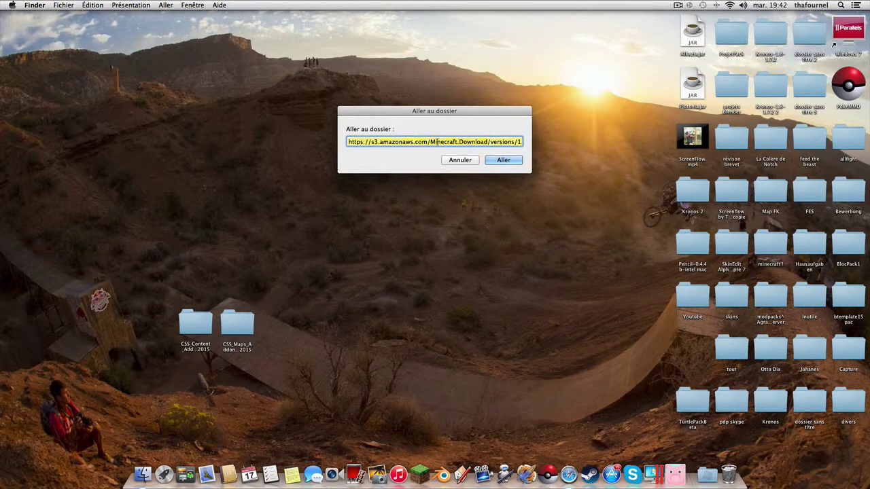
pyautogui.press('BackSpace')
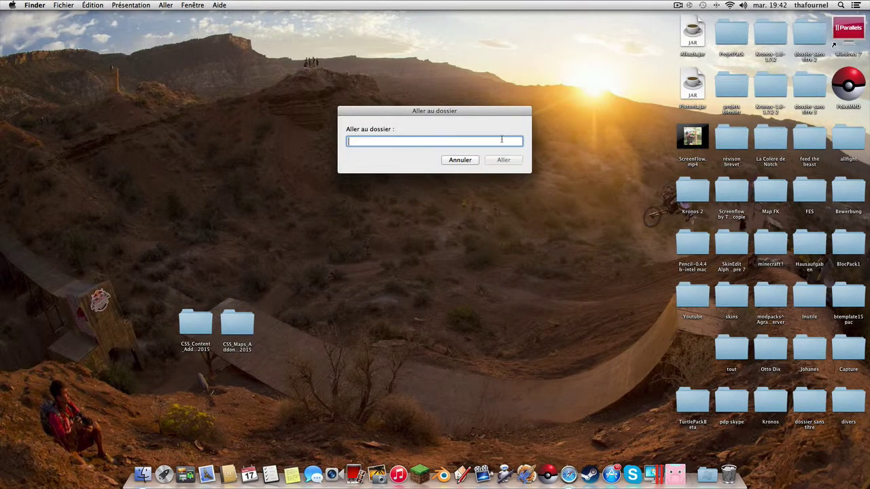
pyautogui.click(459, 160)
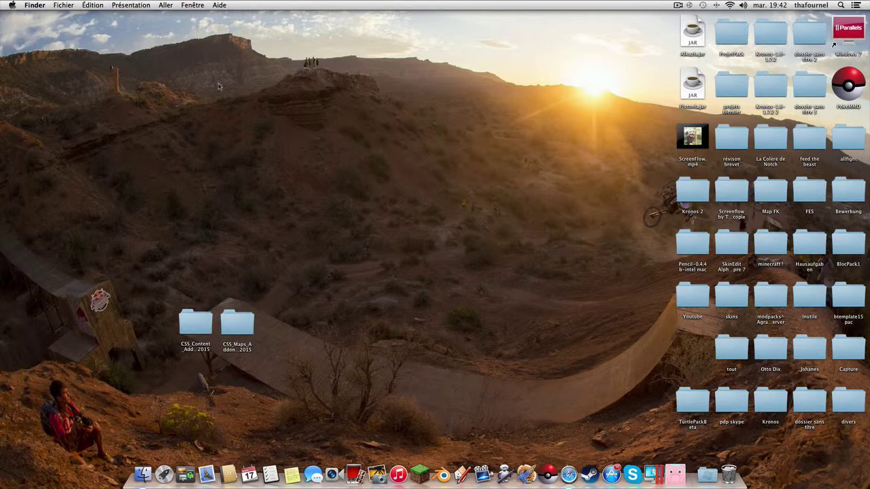
pyautogui.moveTo(151, 66); pyautogui.dragTo(373, 170)
pyautogui.moveTo(124, 74); pyautogui.dragTo(346, 134)
pyautogui.moveTo(53, 49); pyautogui.dragTo(343, 125)
# - Open the hidden user Library folder (Bibliothèque) in Finder and go into Application Support and its Steam folder
pyautogui.click(164, 5)
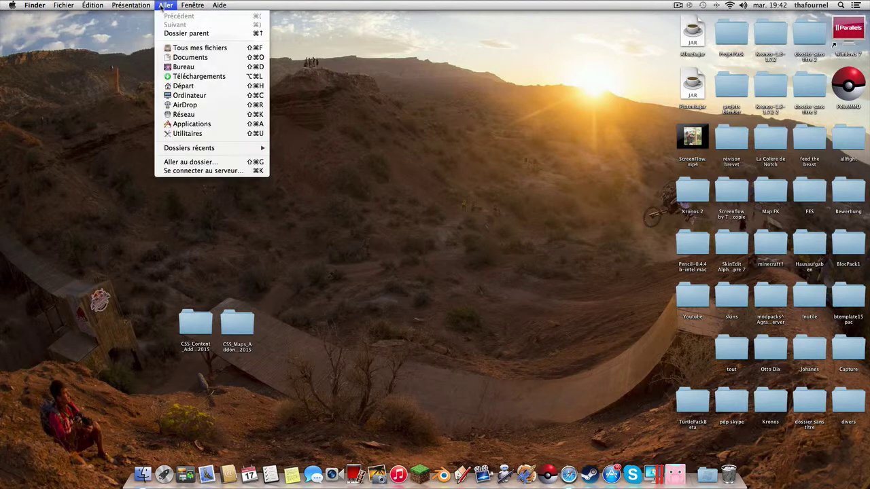
pyautogui.press('alt')
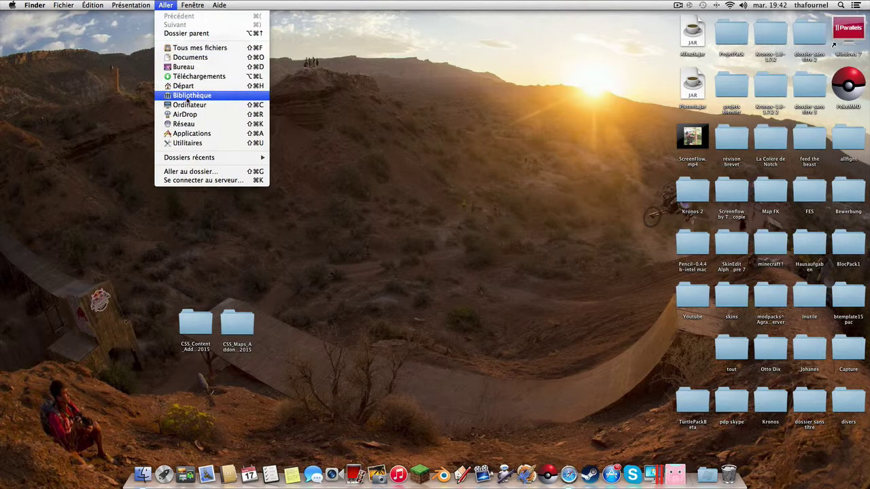
pyautogui.click(189, 95)
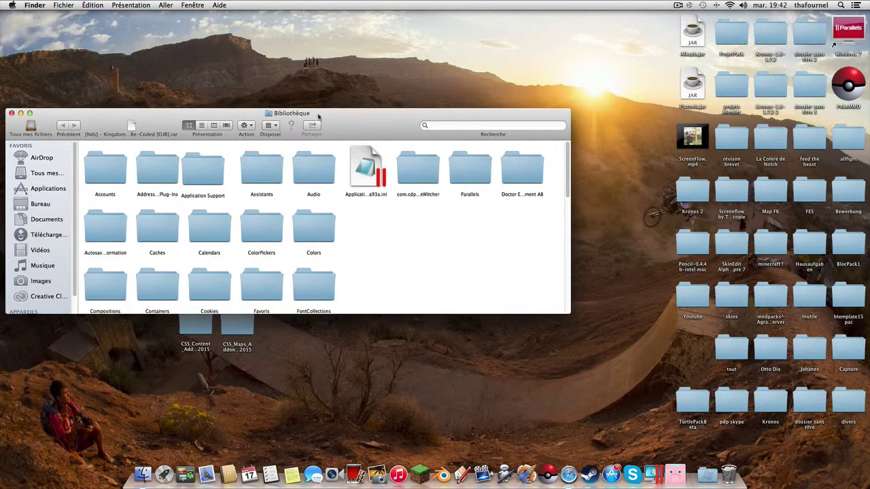
pyautogui.moveTo(362, 125); pyautogui.dragTo(366, 85)
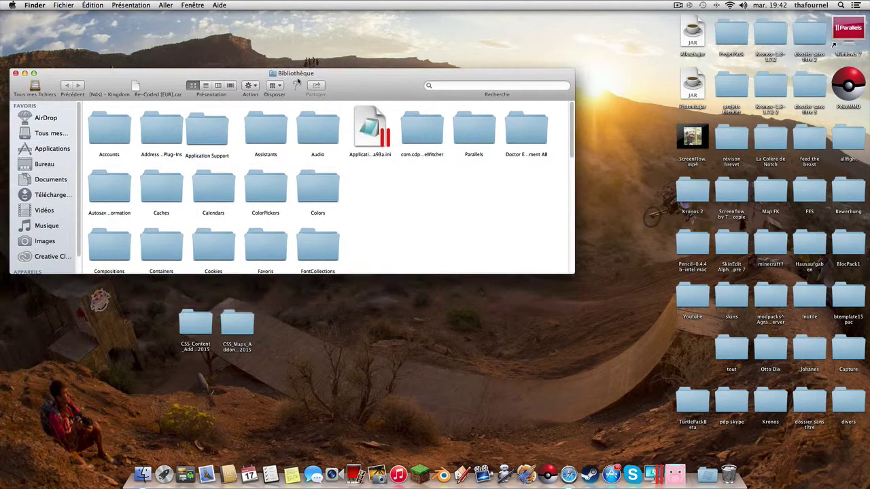
pyautogui.doubleClick(196, 117)
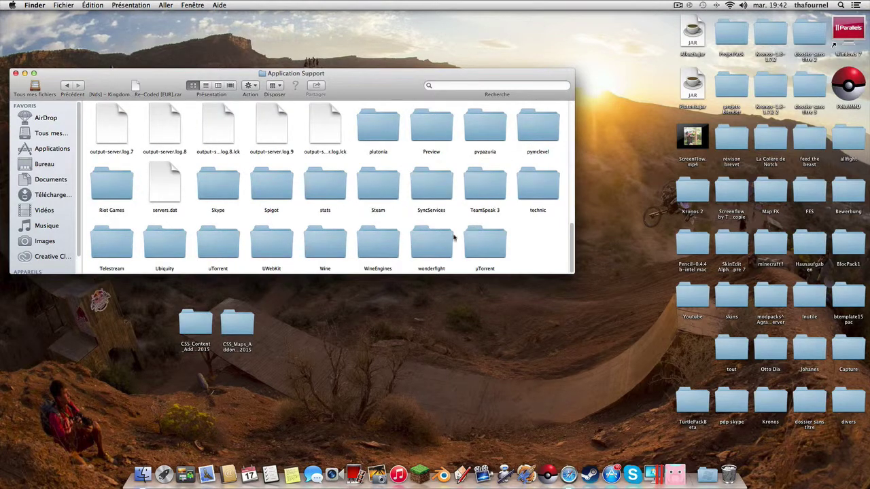
pyautogui.doubleClick(378, 183)
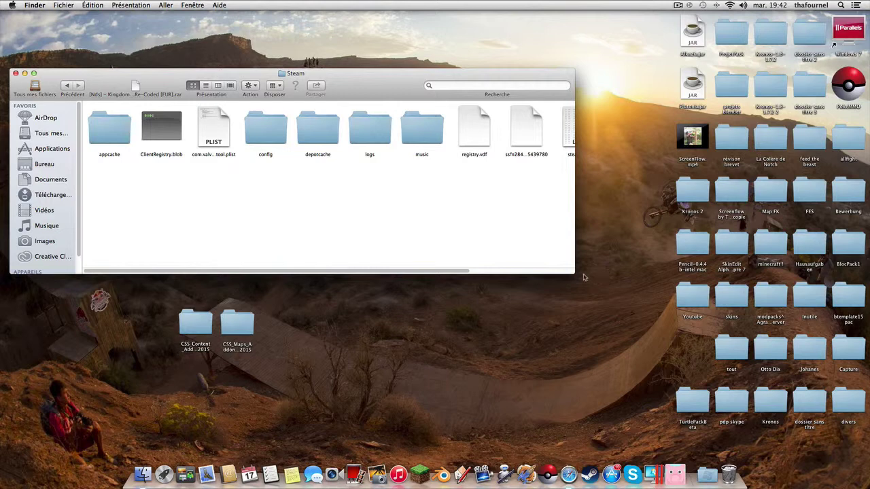
# - Widen the Steam folder window while keeping the desktop addon folders uncovered, and open SteamApps and its common folder
pyautogui.moveTo(575, 274); pyautogui.dragTo(831, 409)
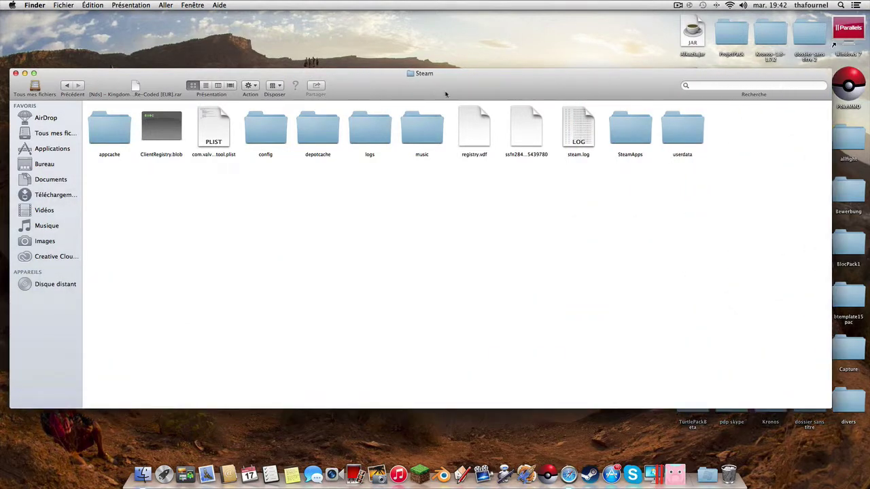
pyautogui.moveTo(446, 94); pyautogui.dragTo(450, 5)
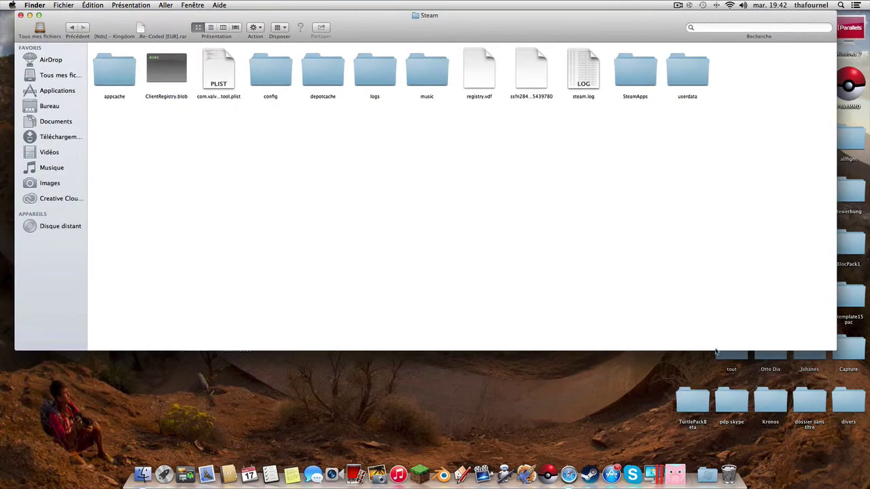
pyautogui.moveTo(712, 351); pyautogui.dragTo(702, 291)
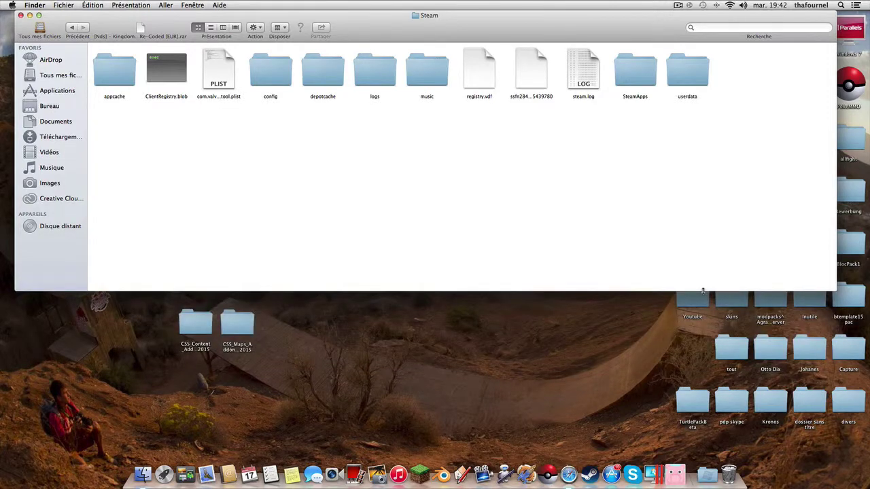
pyautogui.doubleClick(632, 74)
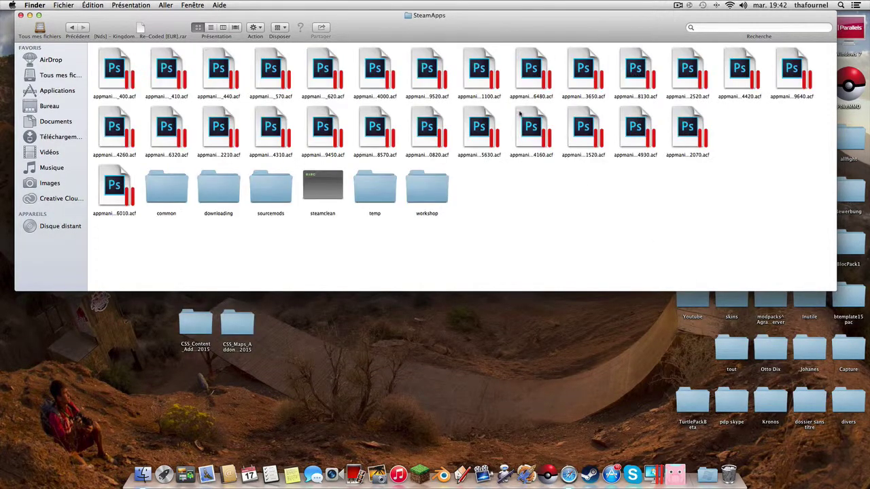
pyautogui.doubleClick(166, 186)
# - Move the CSS content addon folder to the other side of the maps addon folder, leaving both side by side and deselected
pyautogui.moveTo(207, 327); pyautogui.dragTo(285, 324)
pyautogui.moveTo(192, 303); pyautogui.dragTo(314, 345)
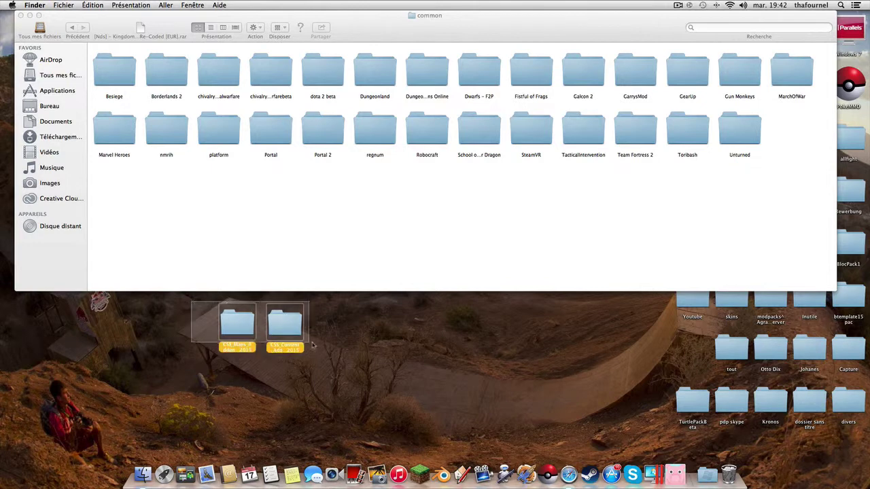
pyautogui.click(329, 355)
pyautogui.moveTo(198, 314); pyautogui.dragTo(315, 348)
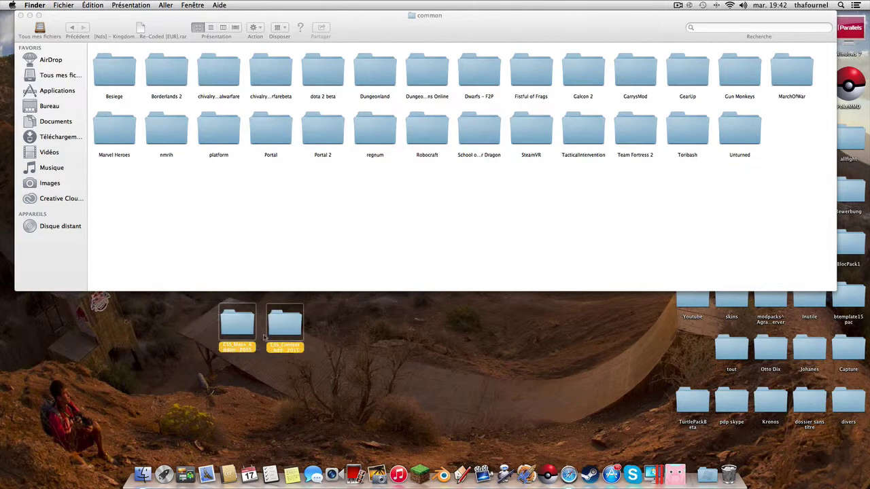
pyautogui.click(201, 291)
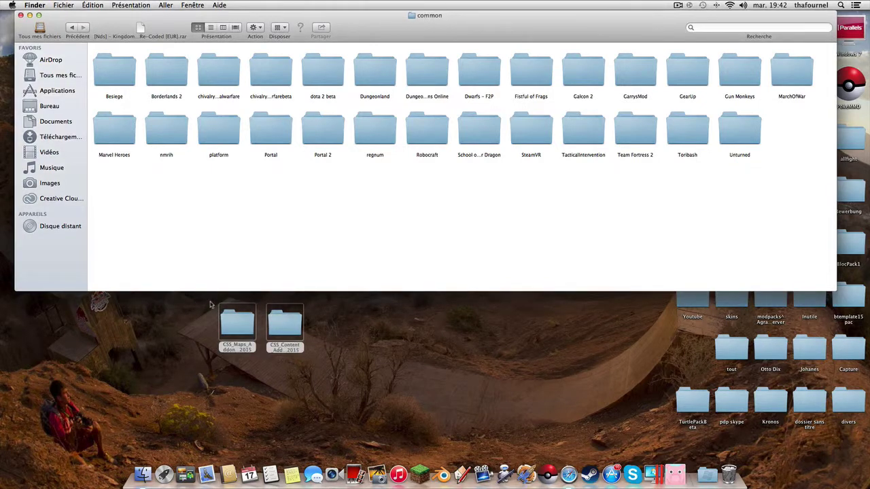
pyautogui.moveTo(210, 304); pyautogui.dragTo(335, 362)
pyautogui.click(335, 360)
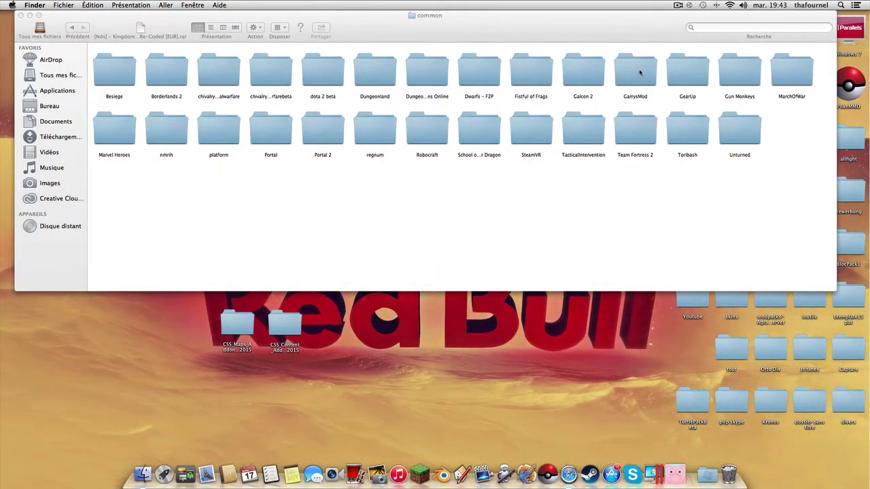
# - Open the GarrysMod game folder, its garrysmod subfolder and the addons folder inside it
pyautogui.doubleClick(639, 73)
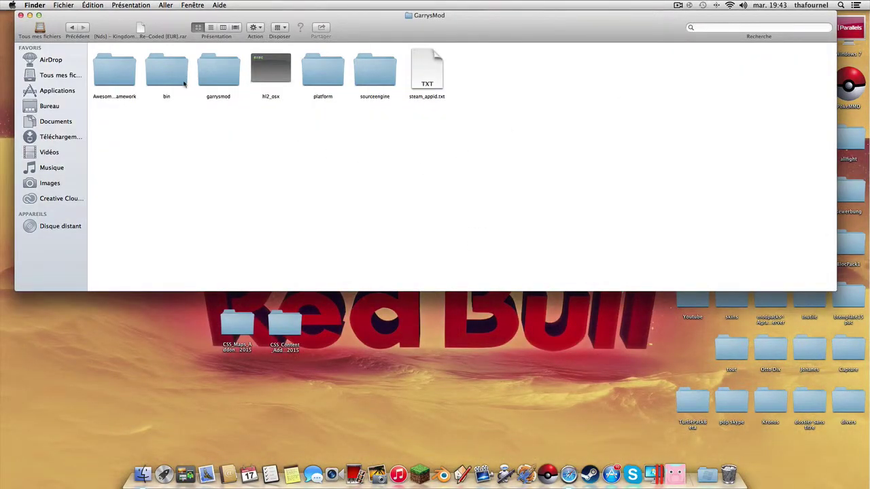
pyautogui.doubleClick(218, 71)
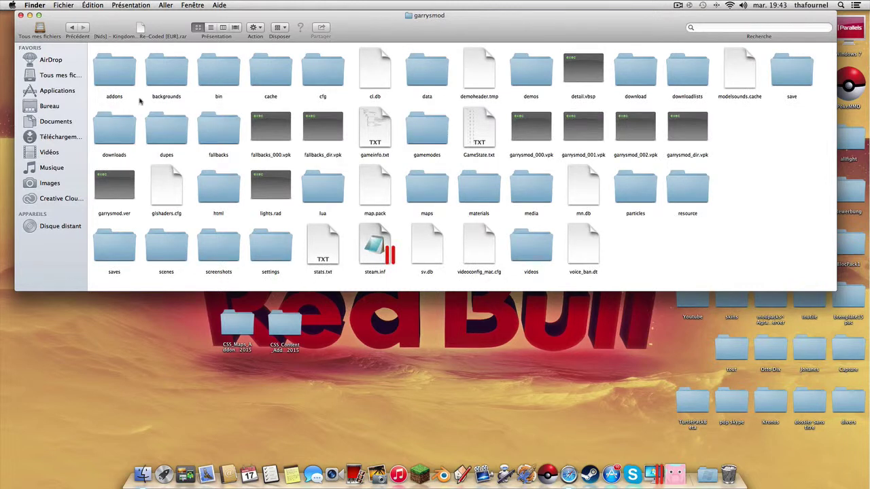
pyautogui.doubleClick(116, 72)
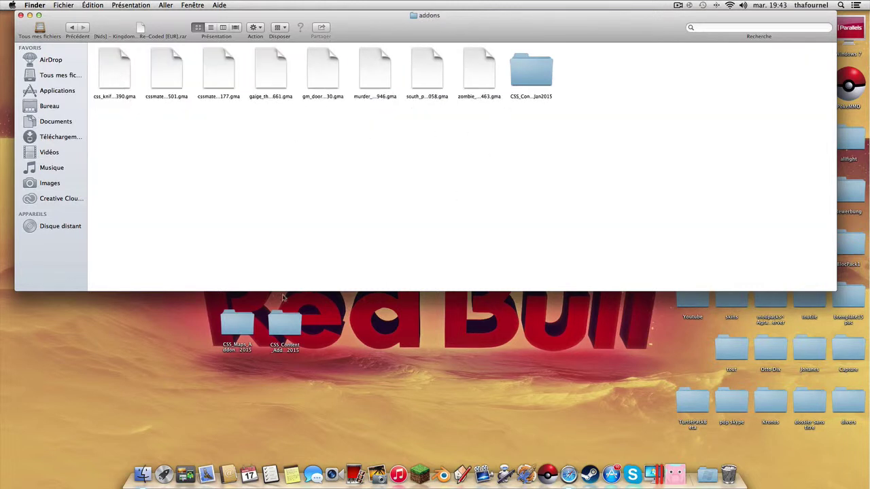
# - Try to move CSS_Content_Addon-Jan2015 from the desktop into the addons folder, and decline replacing the existing copy
pyautogui.moveTo(238, 321); pyautogui.dragTo(590, 76)
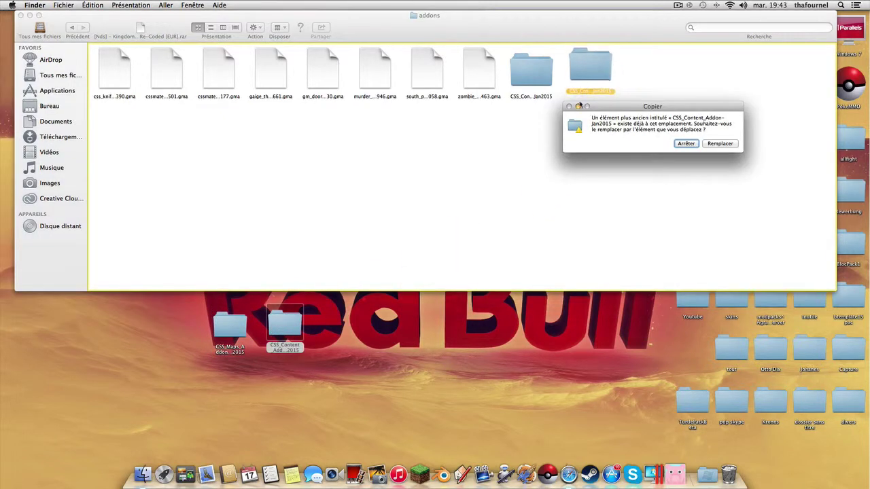
pyautogui.click(685, 144)
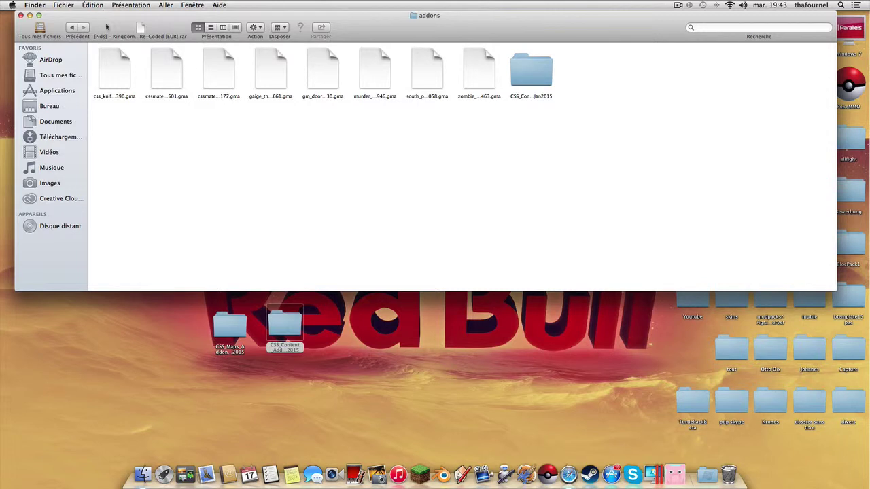
# - Examine the contents of the CSS_Content_Addon-Jan2015 folder inside addons and return to the garrysmod folder
pyautogui.doubleClick(547, 68)
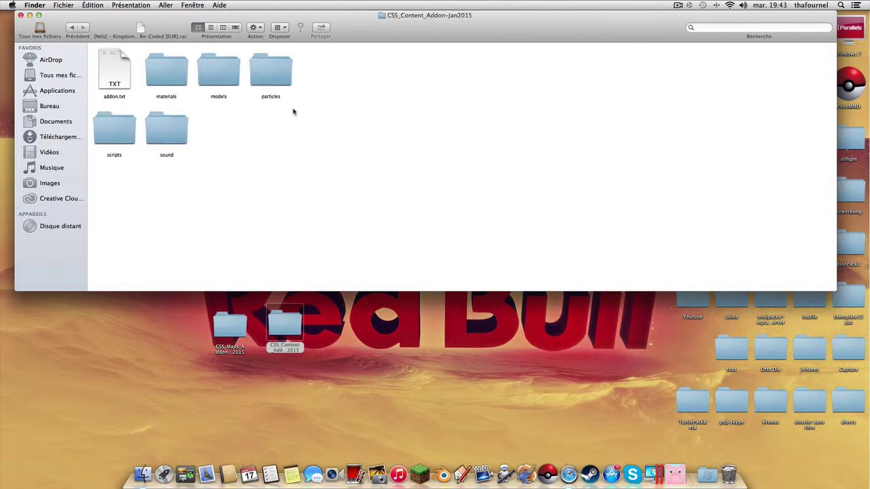
pyautogui.moveTo(311, 87); pyautogui.dragTo(77, 154)
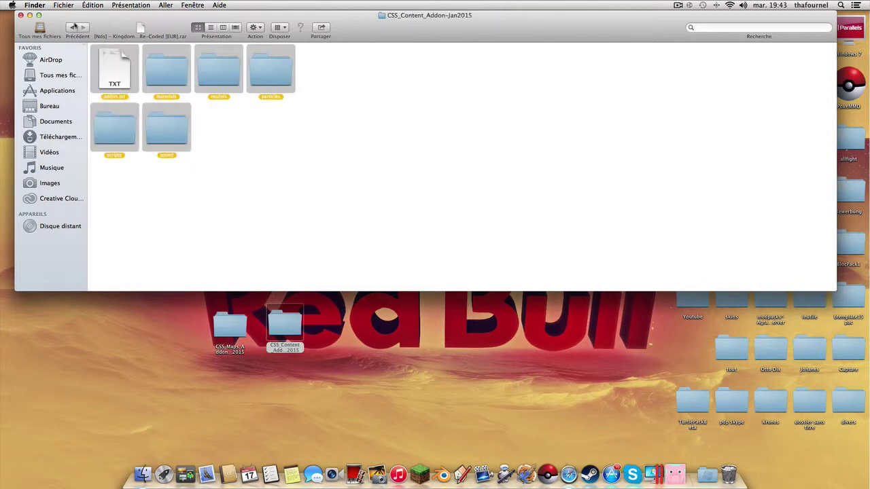
pyautogui.click(71, 27)
pyautogui.click(72, 27)
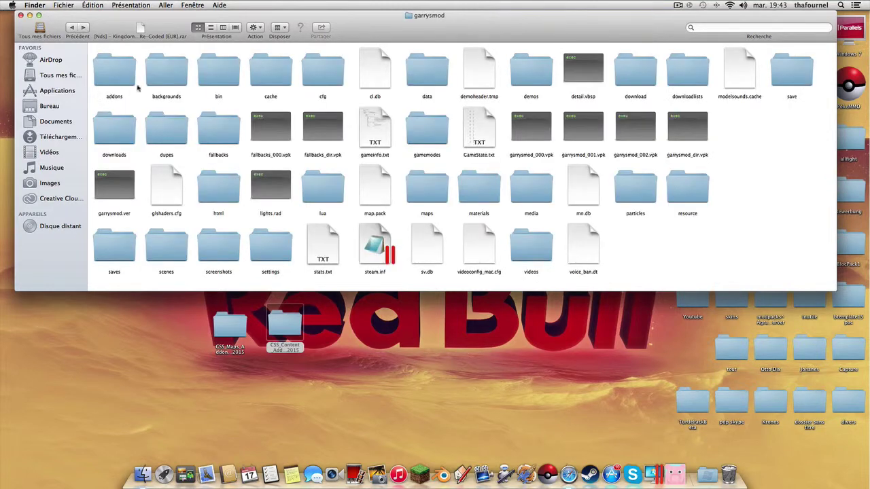
# - Open the desktop's CSS_Maps_Addon-Jan2015 folder and the game's garrysmod maps folder in separate windows
pyautogui.doubleClick(230, 329)
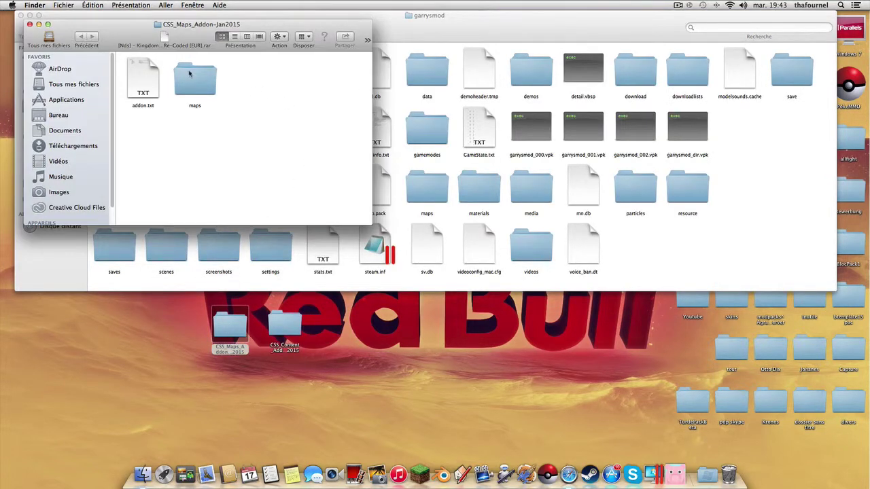
pyautogui.moveTo(146, 26); pyautogui.dragTo(282, 328)
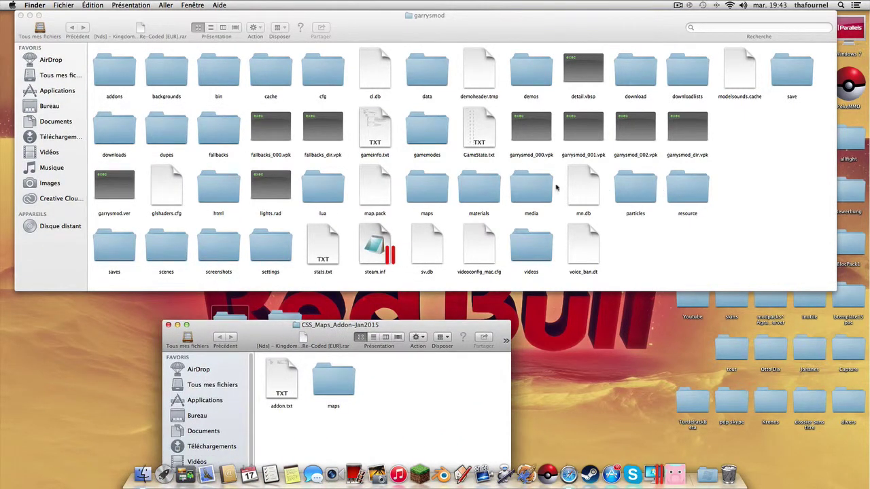
pyautogui.doubleClick(442, 197)
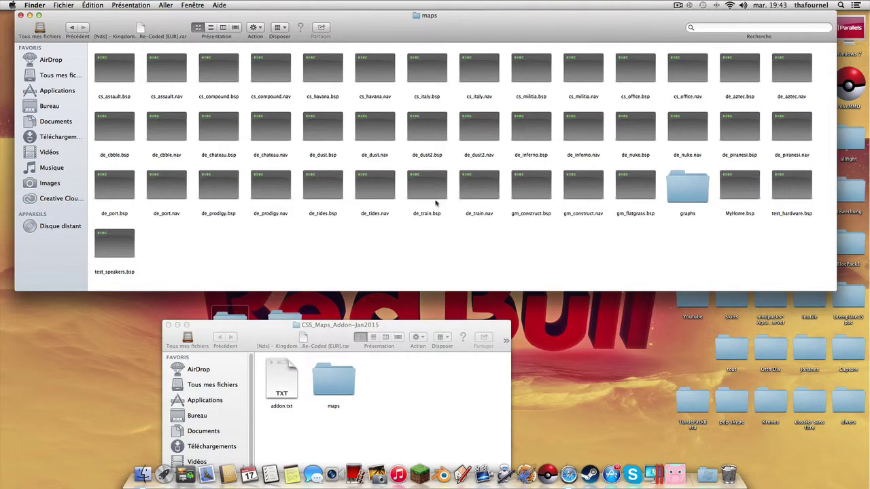
pyautogui.moveTo(351, 337); pyautogui.dragTo(419, 193)
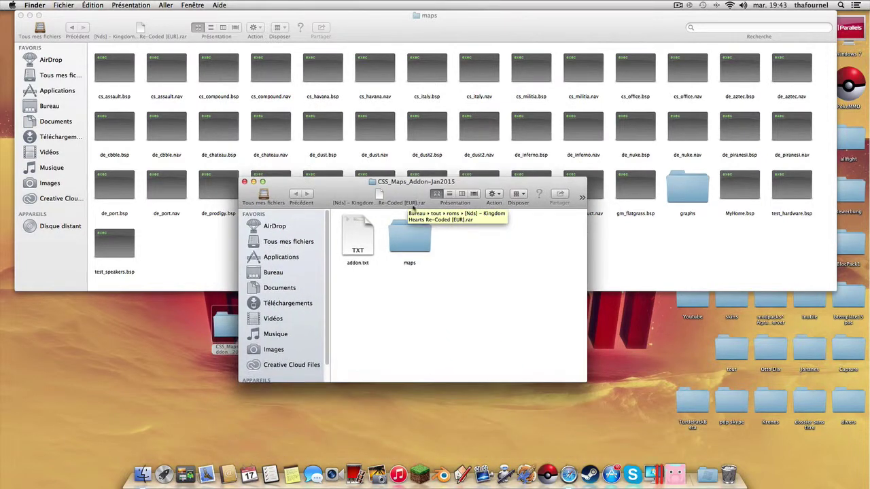
# - Open the maps subfolder of CSS_Maps_Addon-Jan2015 and enlarge its window to show more of the files
pyautogui.doubleClick(405, 236)
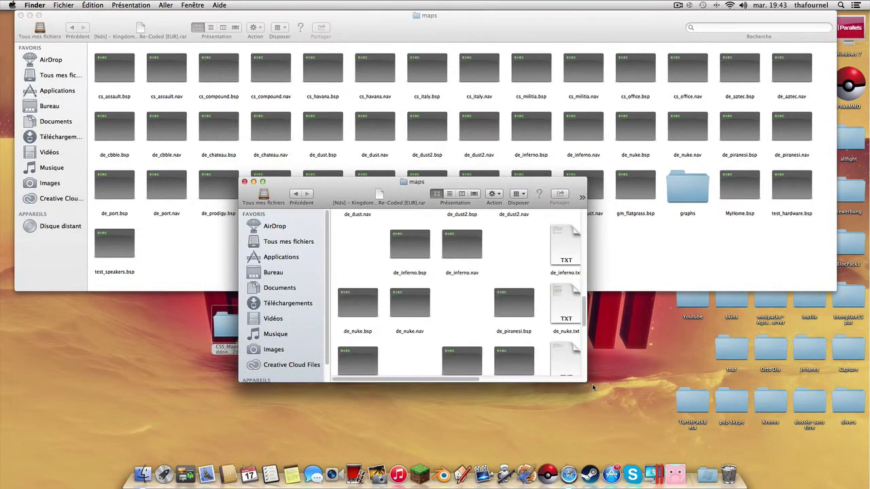
pyautogui.moveTo(585, 381); pyautogui.dragTo(868, 459)
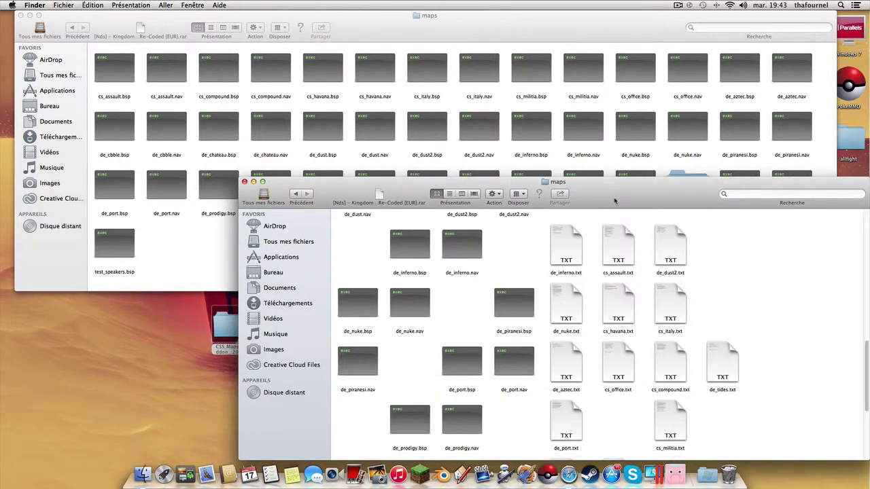
pyautogui.moveTo(615, 200); pyautogui.dragTo(555, 41)
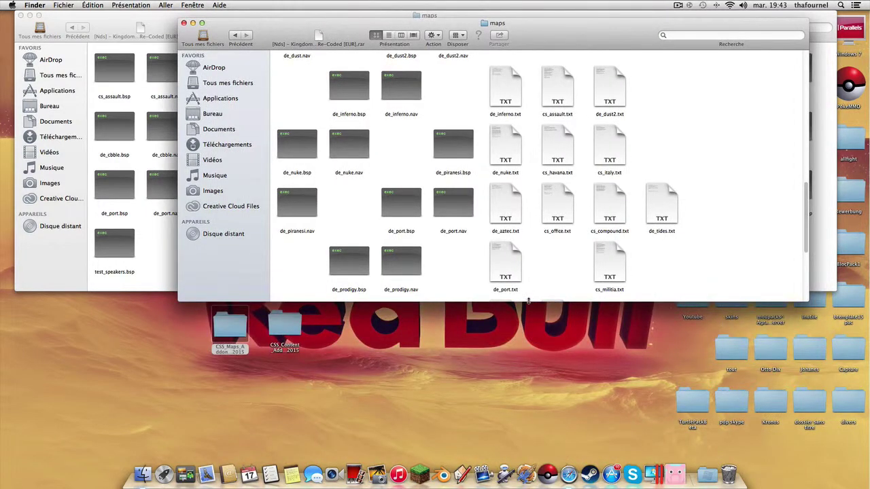
pyautogui.moveTo(528, 301); pyautogui.dragTo(476, 442)
# - Examine the map files, text files and graphs folder inside the addon's maps folder
pyautogui.scroll(-2, 473, 406)
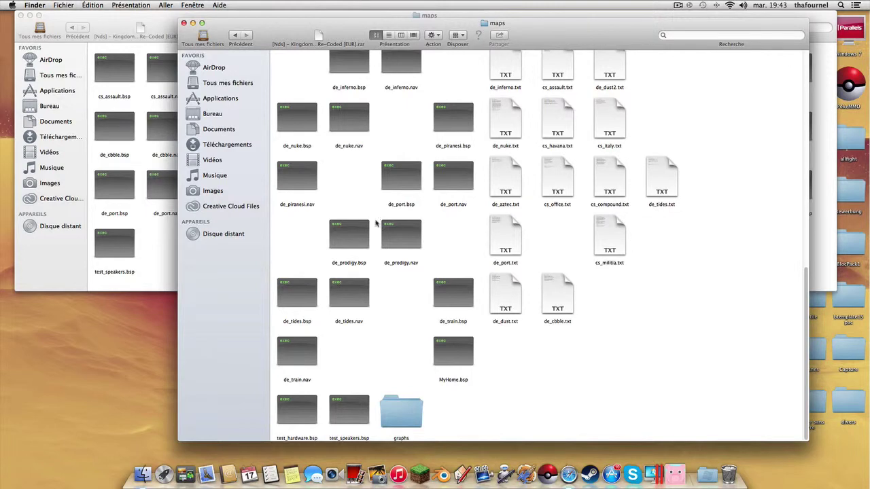
pyautogui.scroll(10, 361, 100)
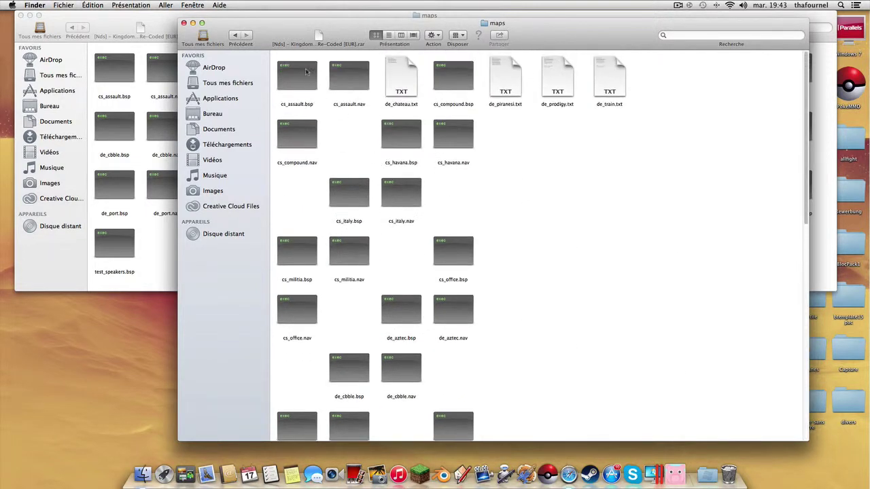
pyautogui.scroll(-10, 444, 338)
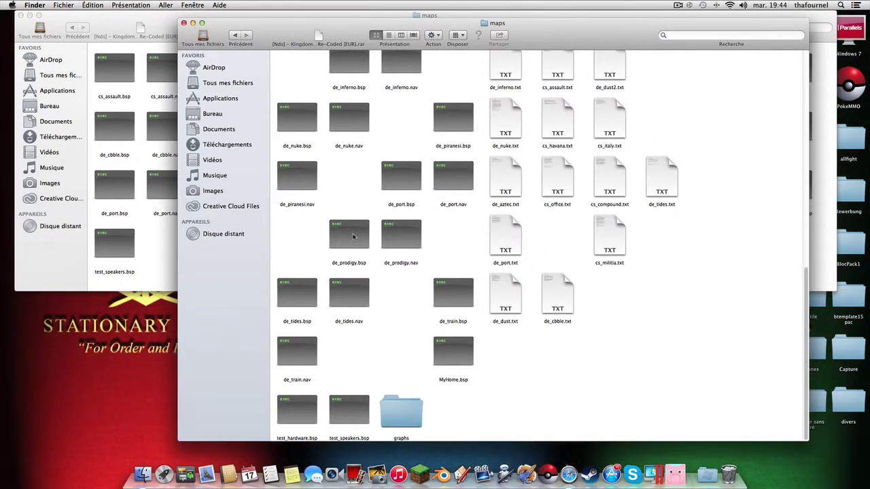
pyautogui.scroll(10, 360, 243)
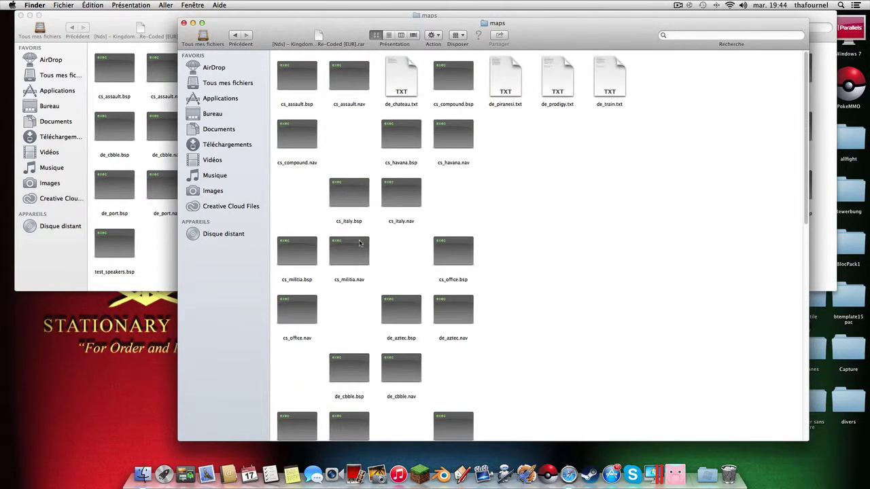
pyautogui.scroll(-10, 359, 243)
pyautogui.scroll(10, 397, 269)
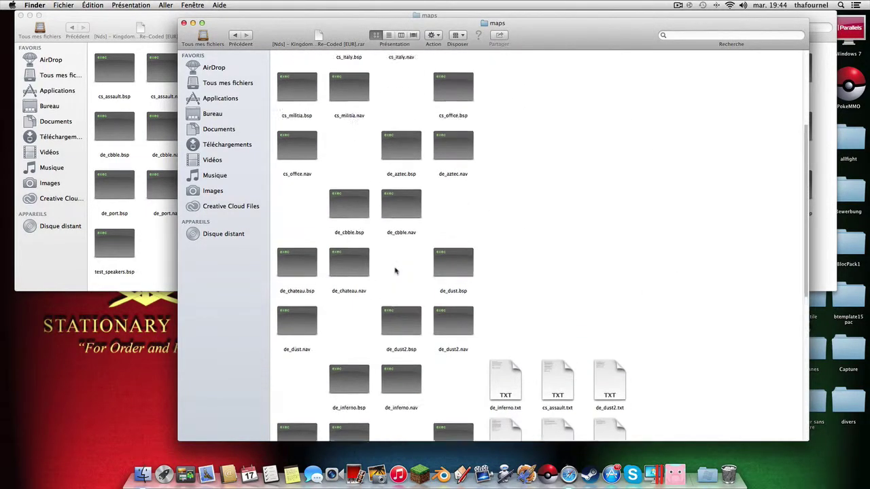
# - Move de_chateau.txt and the graphs folder away from the .bsp and .nav files in the addon's maps folder
pyautogui.moveTo(407, 68); pyautogui.dragTo(507, 141)
pyautogui.scroll(-5, 505, 299)
pyautogui.scroll(-1, 505, 299)
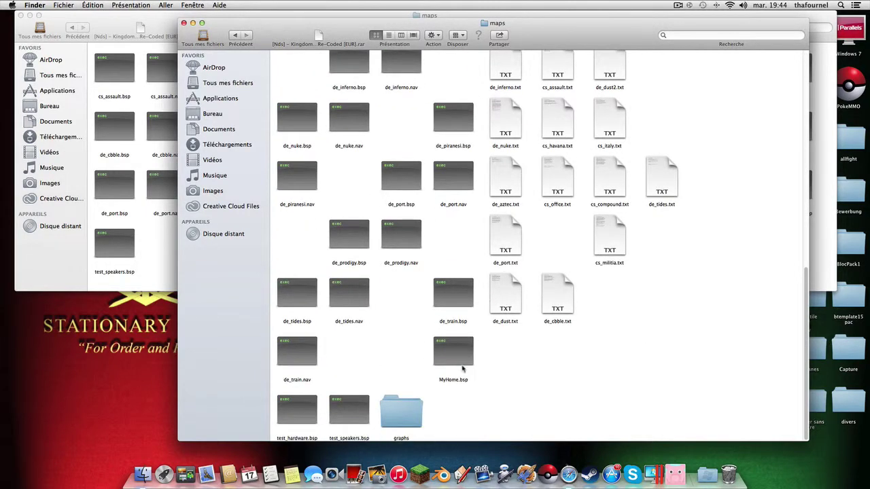
pyautogui.moveTo(405, 415); pyautogui.dragTo(489, 418)
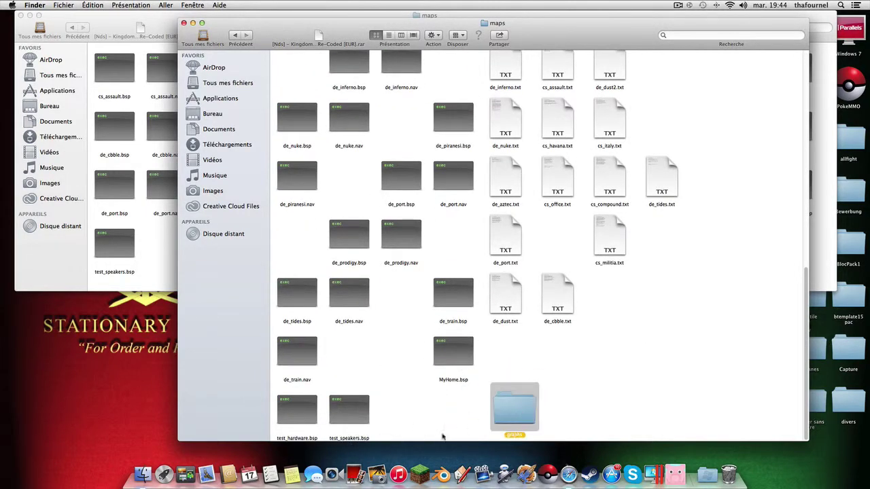
pyautogui.click(485, 437)
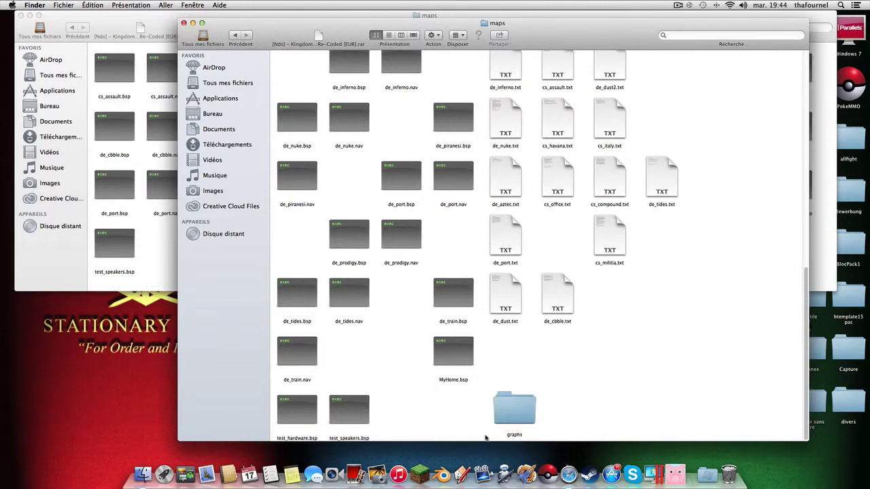
# - Select all the .bsp and .nav files in the addon's maps folder, display their copy option, and clear the selection
pyautogui.moveTo(448, 427); pyautogui.dragTo(280, 45)
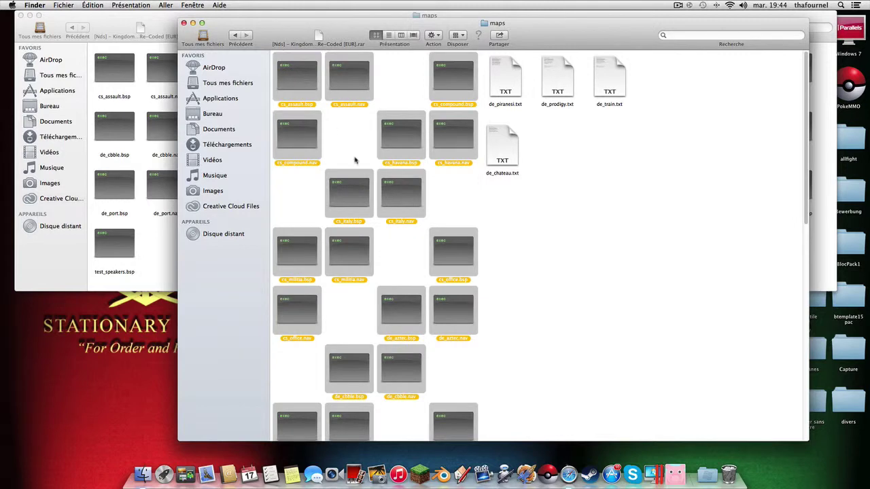
pyautogui.rightClick(355, 182)
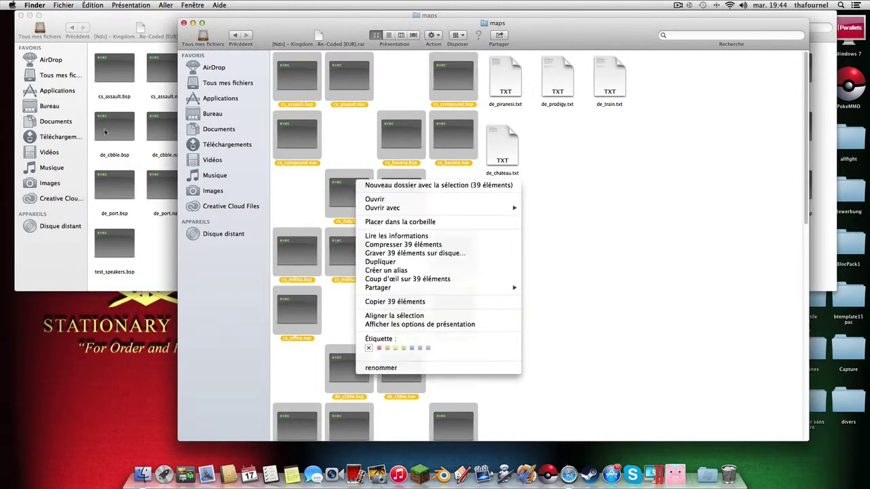
pyautogui.click(553, 196)
pyautogui.scroll(-8, 499, 214)
pyautogui.click(551, 201)
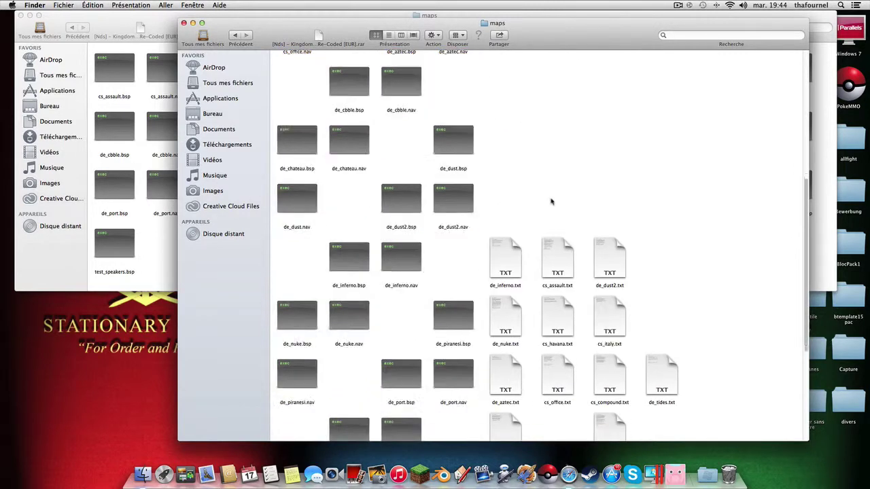
# - Close the addon's maps folder window, keeping the game's maps folder open
pyautogui.scroll(-5, 489, 227)
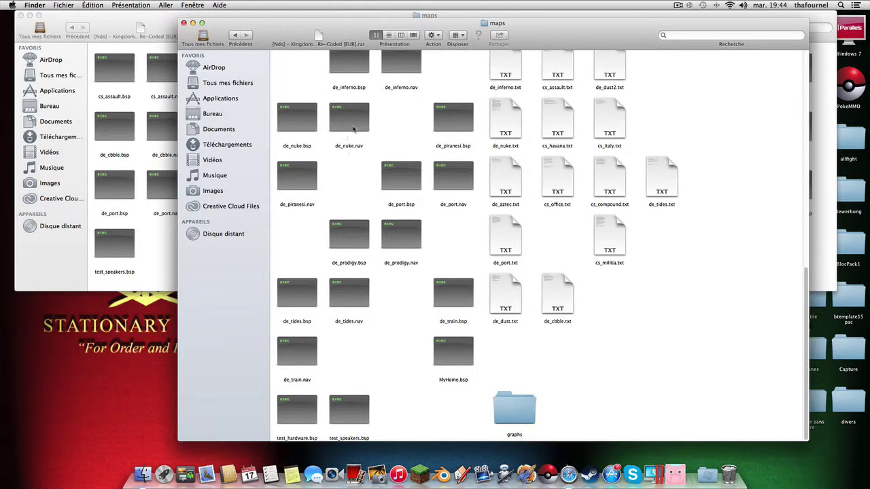
pyautogui.moveTo(333, 26); pyautogui.dragTo(357, 71)
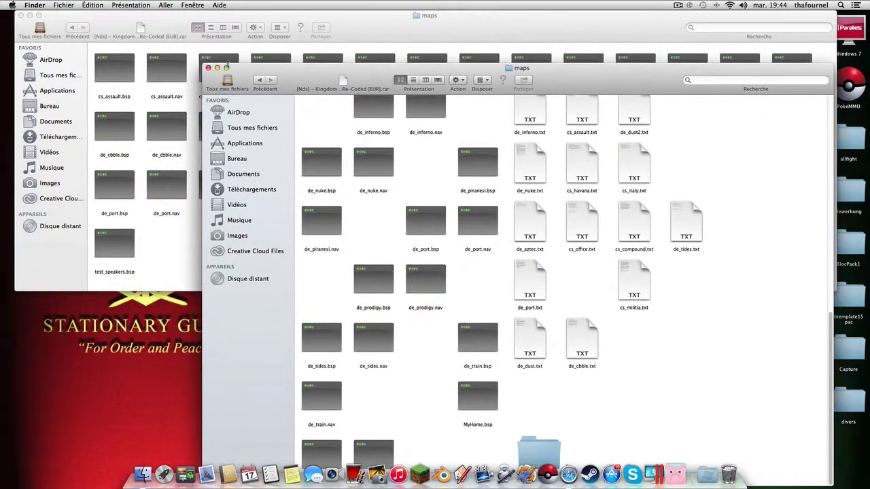
pyautogui.click(207, 68)
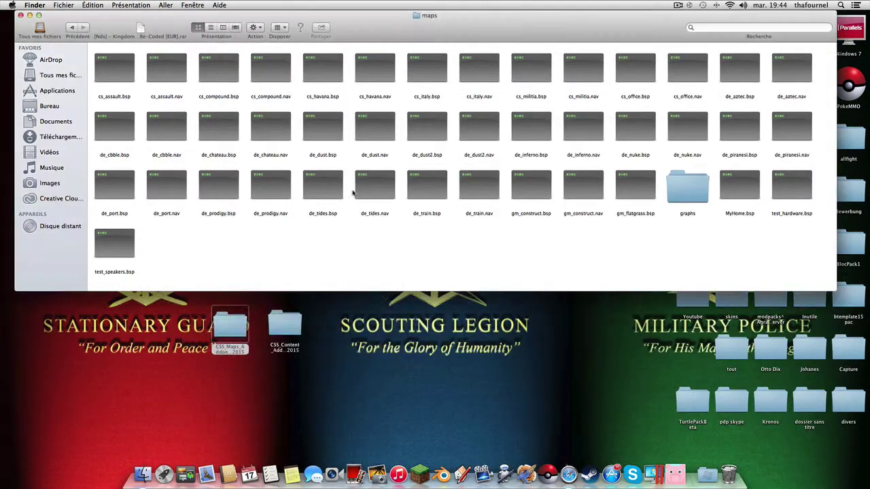
# - Select both the CSS maps and CSS content addon folders on the desktop
pyautogui.click(246, 328)
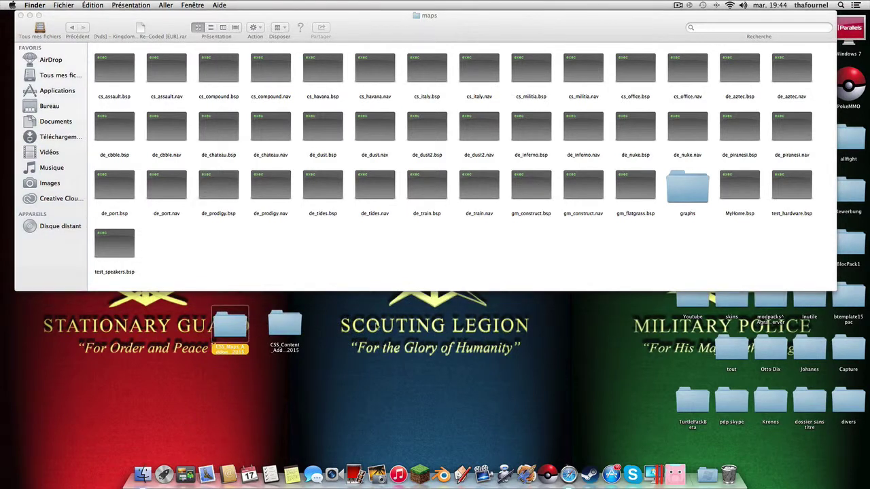
pyautogui.moveTo(455, 355); pyautogui.dragTo(338, 375)
pyautogui.click(199, 303)
pyautogui.moveTo(199, 305); pyautogui.dragTo(327, 388)
pyautogui.moveTo(326, 370); pyautogui.dragTo(195, 292)
pyautogui.moveTo(195, 291); pyautogui.dragTo(185, 259)
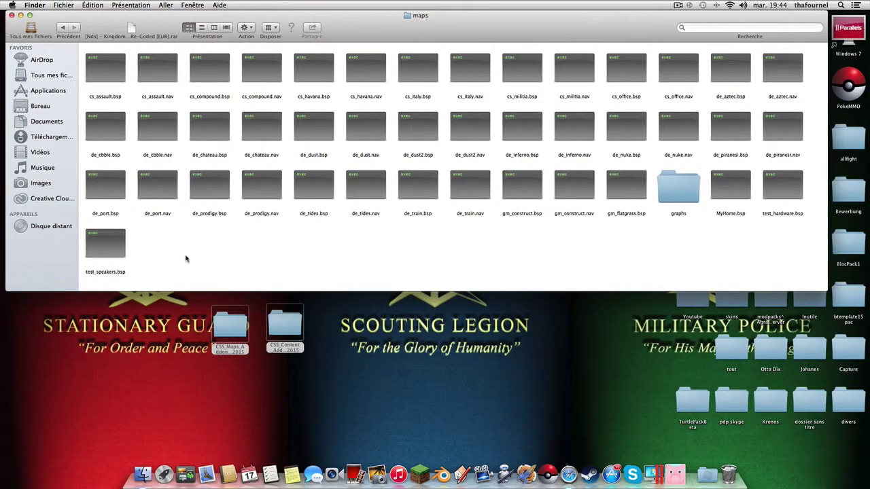
pyautogui.click(202, 306)
pyautogui.moveTo(203, 298)
pyautogui.mouseDown()
pyautogui.moveTo(299, 358)
pyautogui.moveTo(342, 368)
pyautogui.moveTo(209, 316)
pyautogui.moveTo(198, 309)
pyautogui.moveTo(205, 299)
pyautogui.mouseUp()
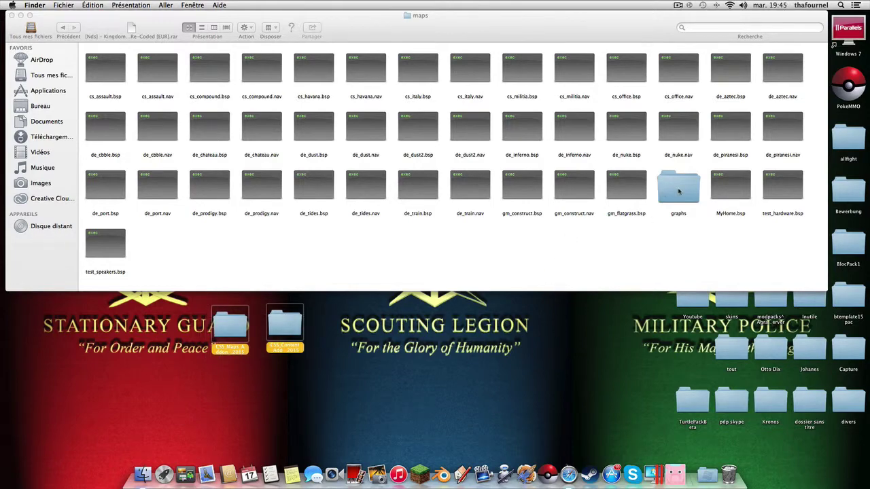
# - Check the graphs folder inside the game's maps folder, and move both CSS addon folders beside the desktop's tout folder
pyautogui.doubleClick(679, 192)
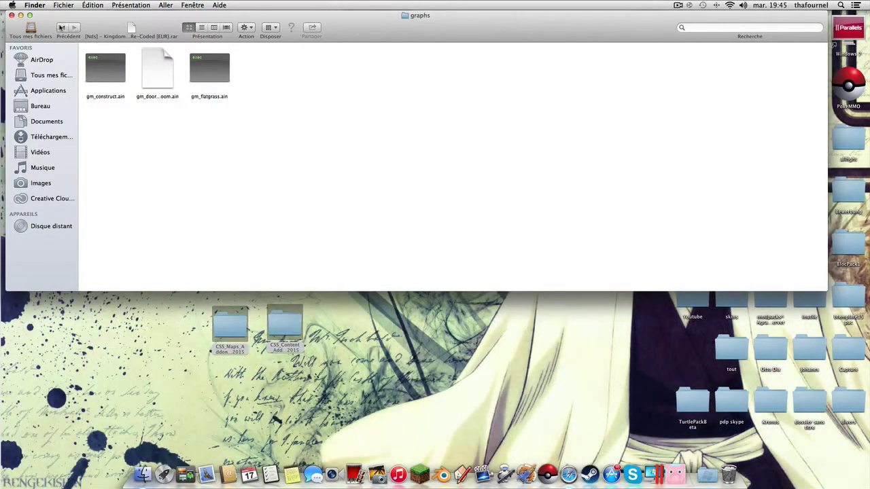
pyautogui.click(61, 27)
pyautogui.moveTo(277, 333); pyautogui.dragTo(620, 356)
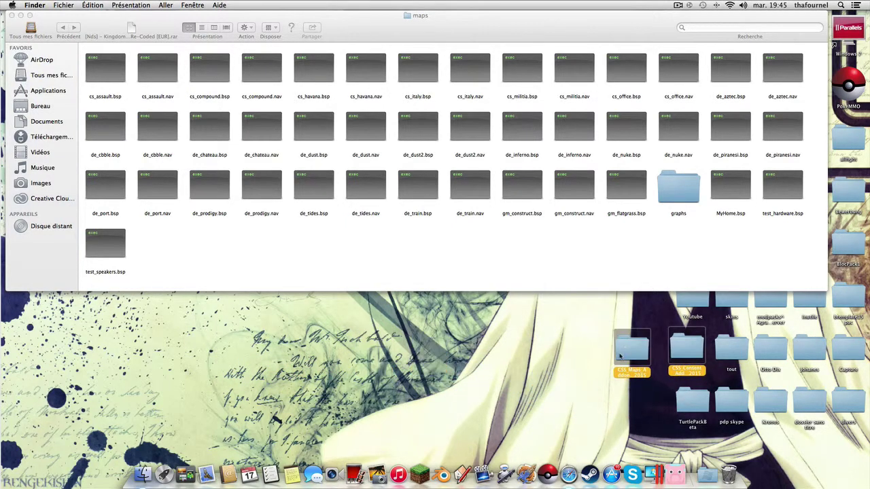
pyautogui.click(624, 356)
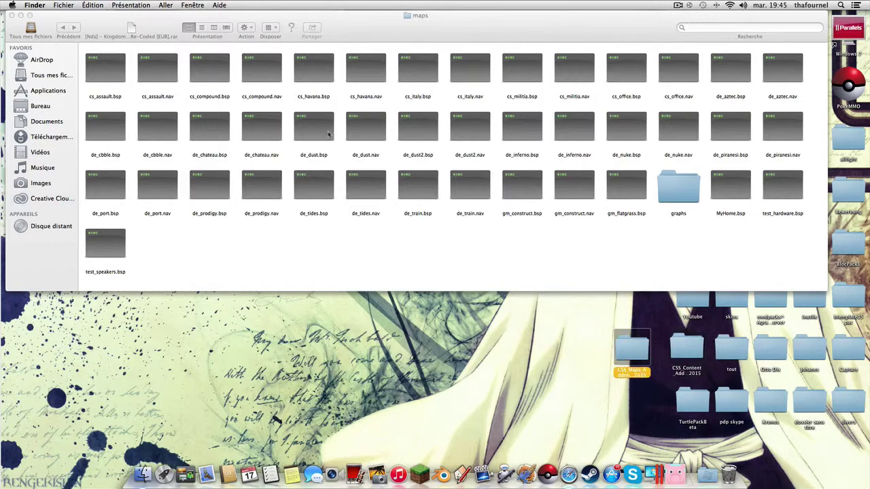
pyautogui.moveTo(389, 23); pyautogui.dragTo(432, 43)
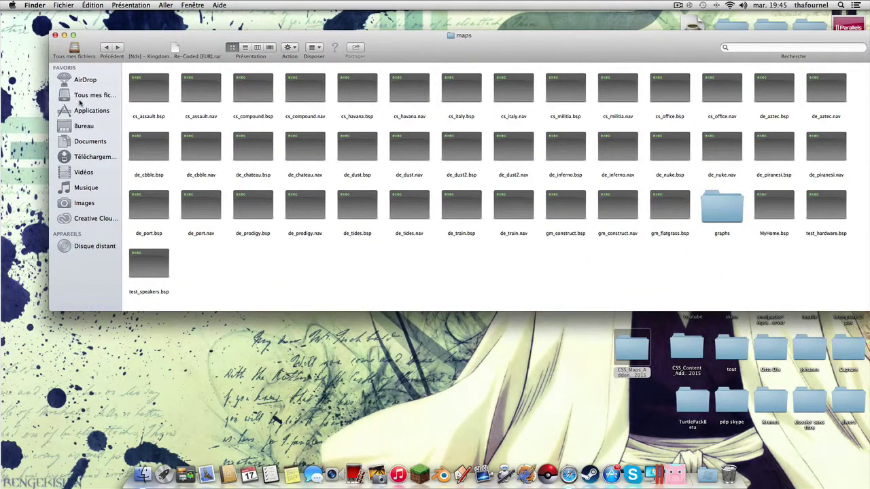
pyautogui.moveTo(189, 310); pyautogui.dragTo(204, 323)
pyautogui.moveTo(196, 39); pyautogui.dragTo(146, 19)
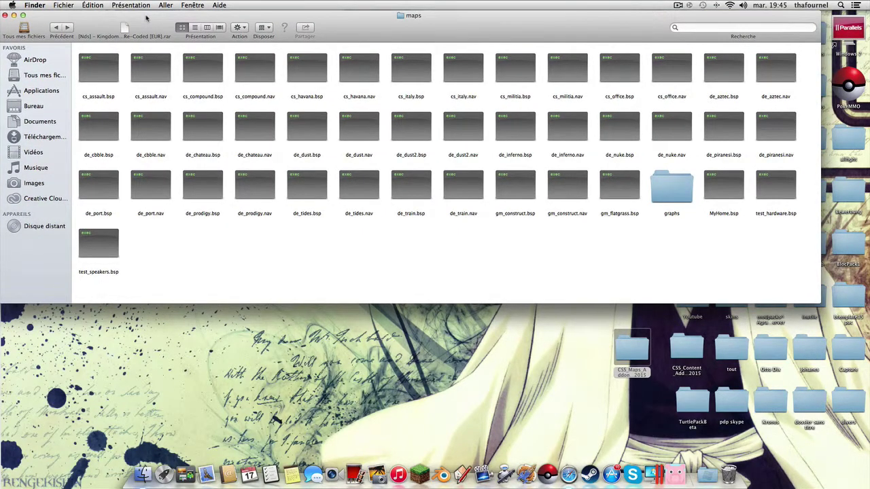
pyautogui.moveTo(152, 19); pyautogui.dragTo(161, 69)
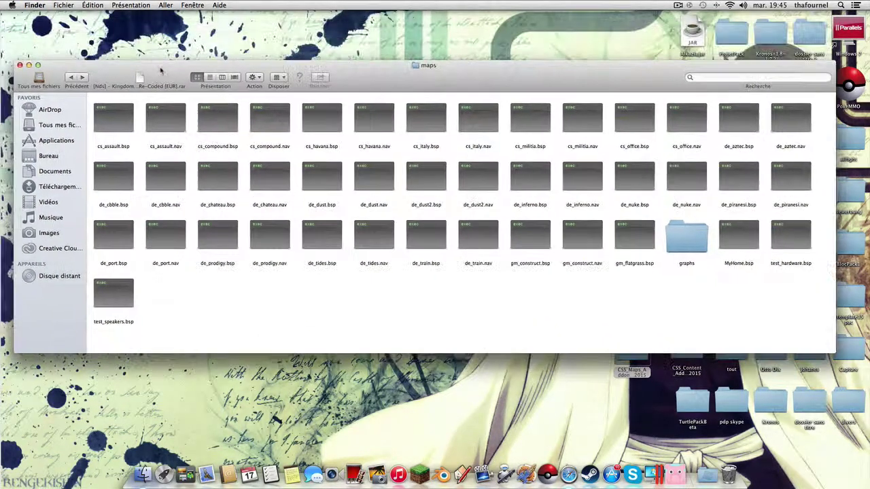